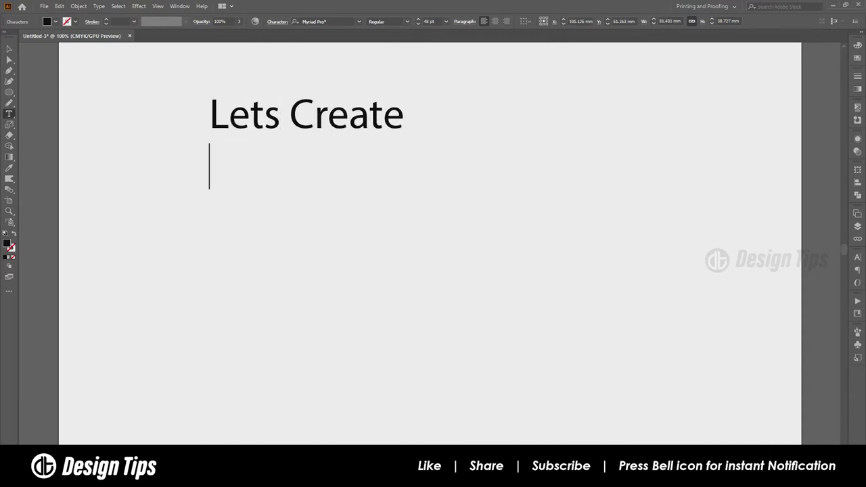
Step: Write the title text 'ometign!' and enlarge it on the artboard
text(ometric)
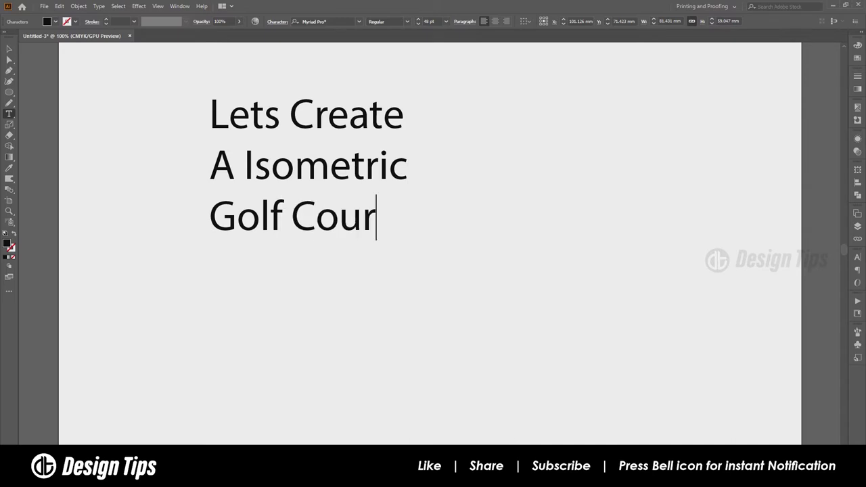
text(ign!!)
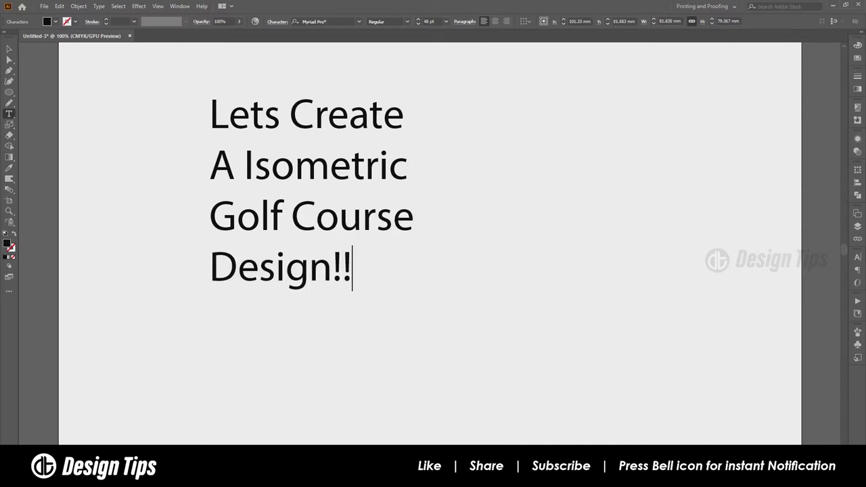
click(8, 48)
mouse_move(413, 289)
mouse_down()
mouse_move(475, 315)
mouse_move(508, 378)
mouse_up()
click(596, 379)
Step: Delete the title text and draw a circle on the empty artboard
key(ctrl+a)
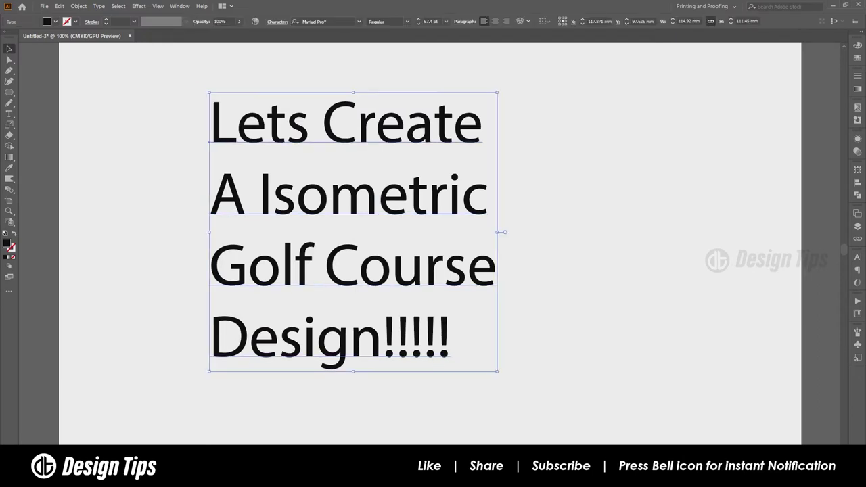
key(Delete)
drag(238, 153, 376, 290)
Step: Fill the circle with a light green swatch
key(v)
click(55, 21)
click(31, 43)
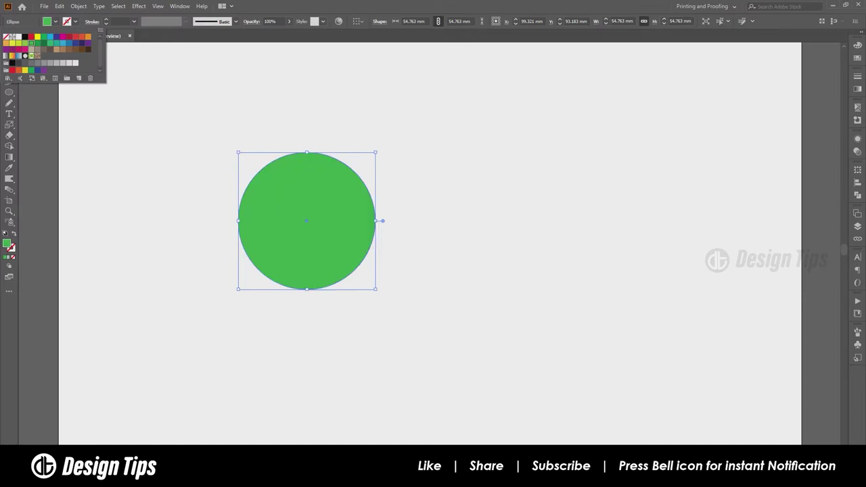
click(25, 43)
key(Escape)
Step: Apply a smooth Roughen effect with Size 24% and Detail 0 to the circle
click(139, 6)
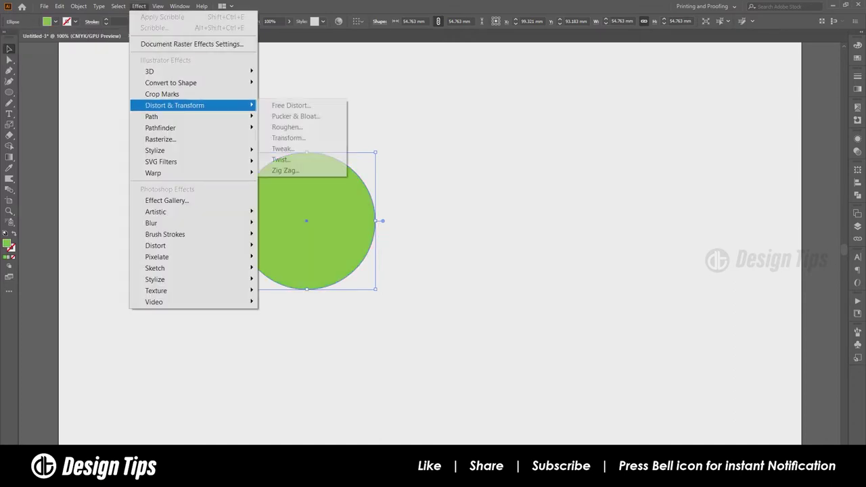
click(291, 128)
click(448, 218)
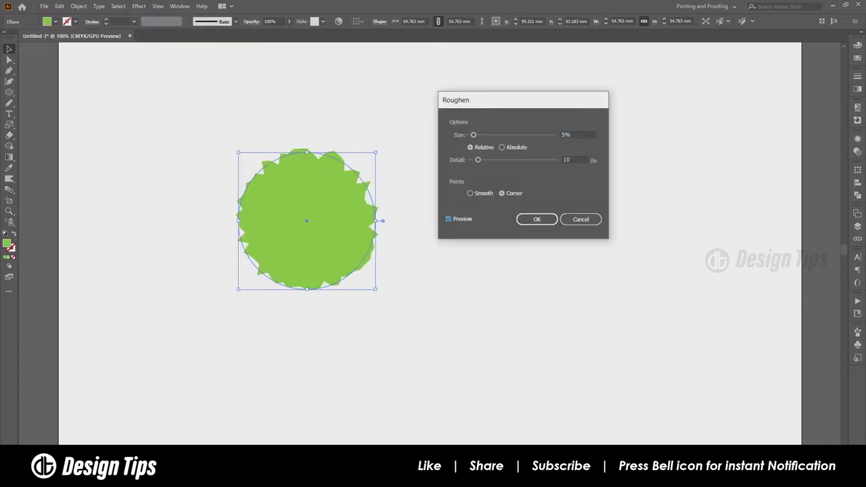
drag(487, 97, 519, 97)
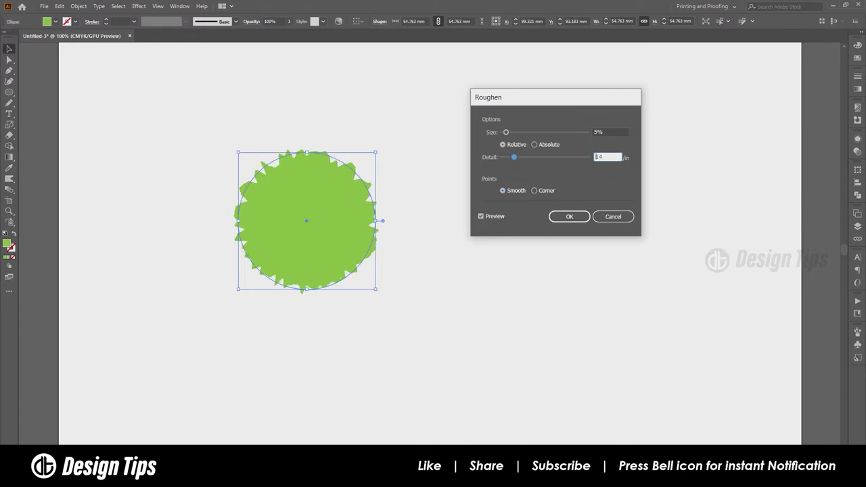
text(0)
key(Tab)
key(Up)
key(Up)
key(Up)
key(Up)
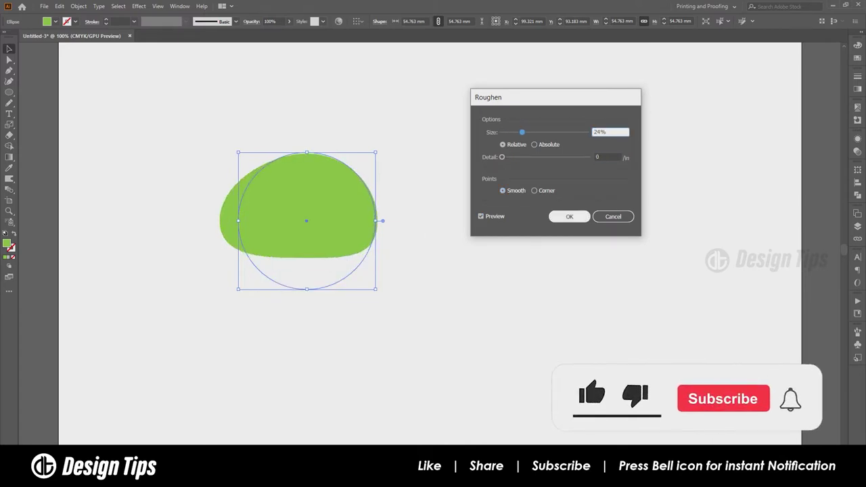
key(Return)
click(139, 5)
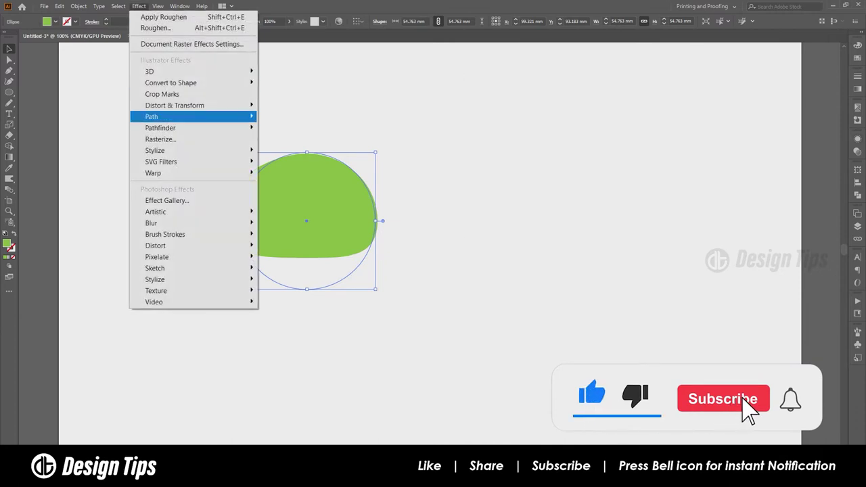
Step: Extrude the blob 25 pt at Isometric Top and resize the slab to about 102.7 mm
click(278, 71)
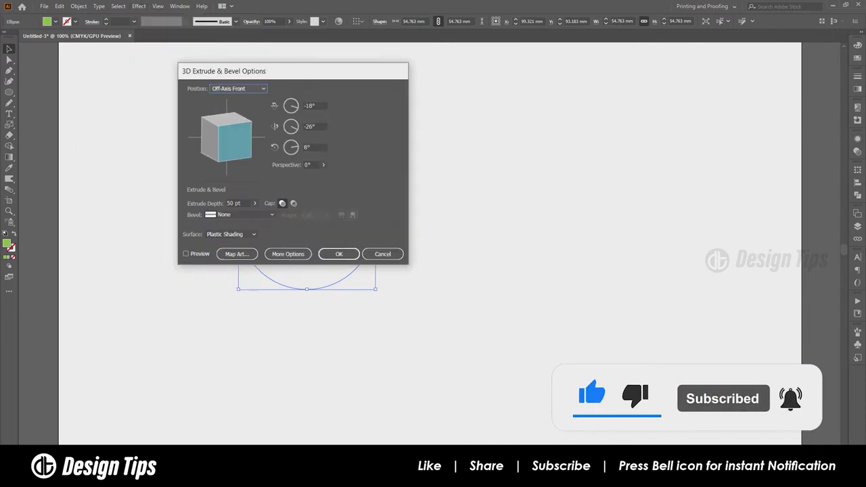
drag(169, 71, 540, 70)
click(460, 254)
click(512, 89)
click(510, 254)
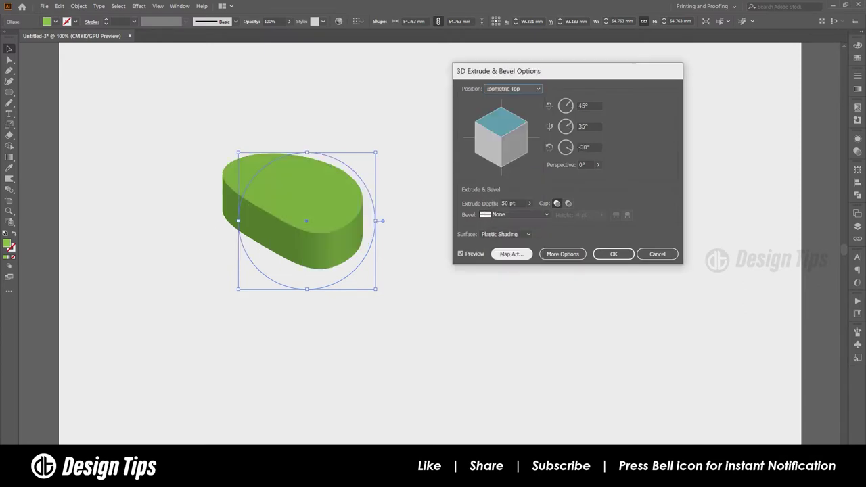
click(509, 203)
text(25)
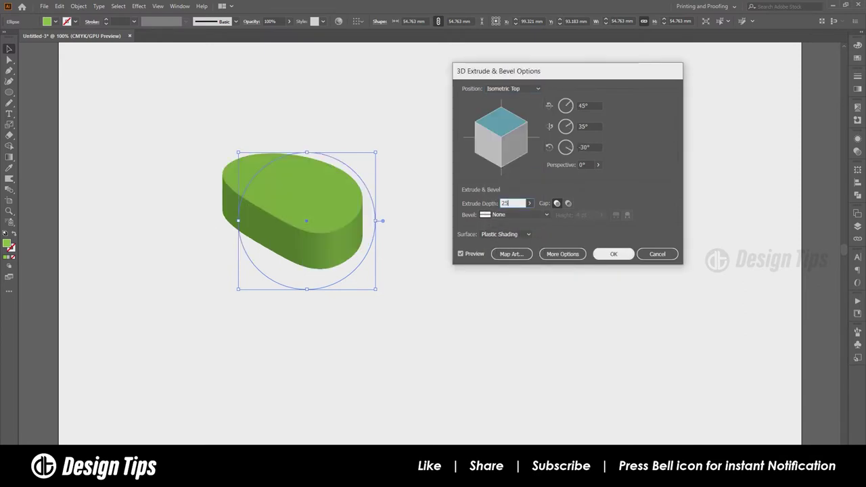
key(Return)
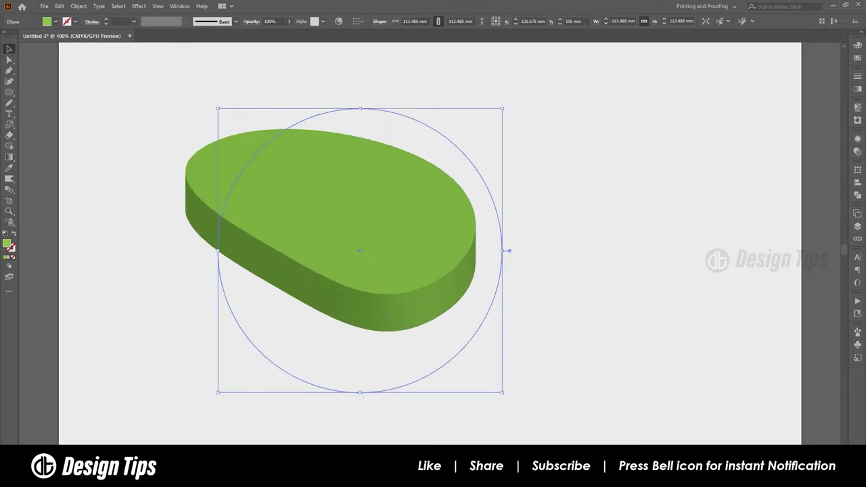
drag(509, 250, 496, 250)
key(shift+F6)
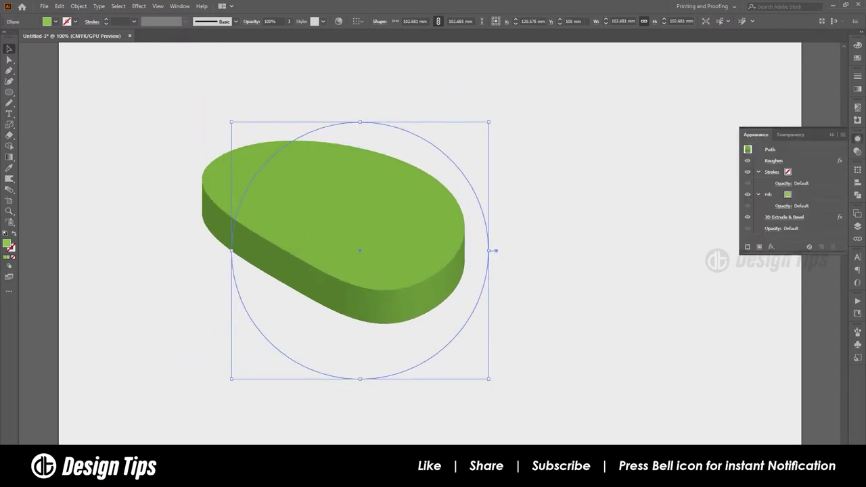
Step: Deepen the slab's 3D extrusion and shift the green slab upward
click(784, 216)
drag(541, 69, 579, 70)
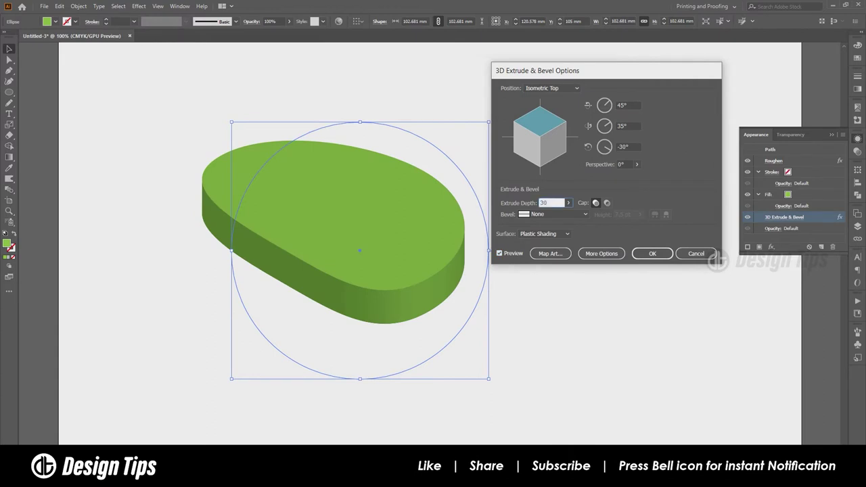
click(652, 253)
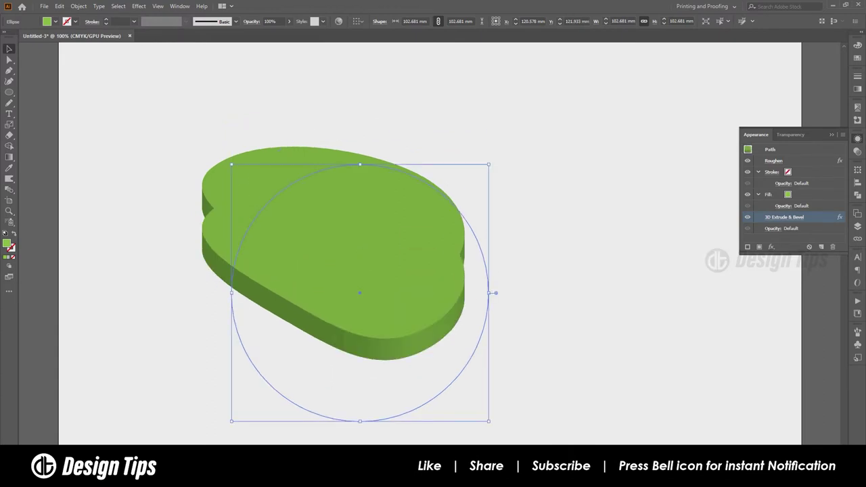
drag(360, 292, 359, 250)
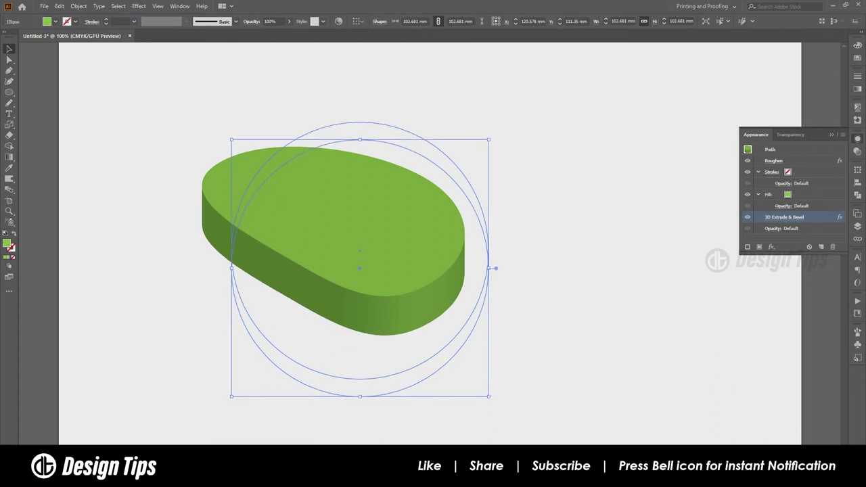
drag(359, 250, 359, 255)
Step: Fill the lower copy brown with a dark brown stroke, then reselect the green top
click(55, 21)
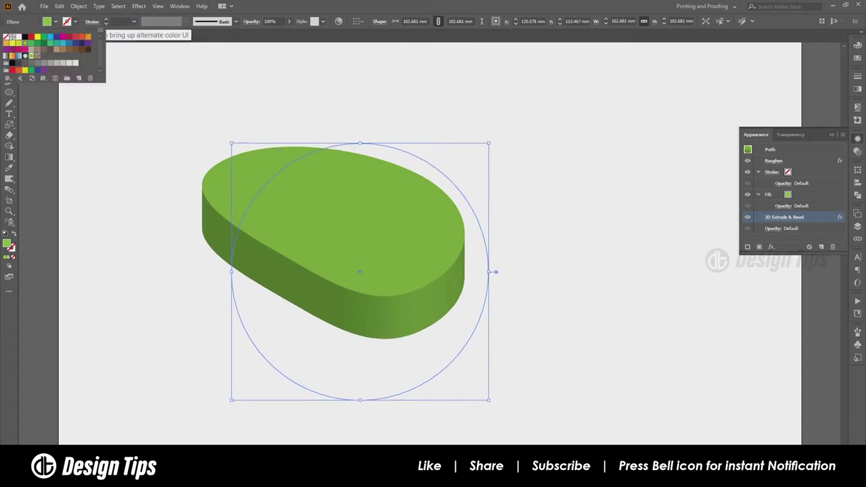
click(56, 49)
click(73, 21)
click(82, 49)
key(Escape)
key(ctrl+shift+a)
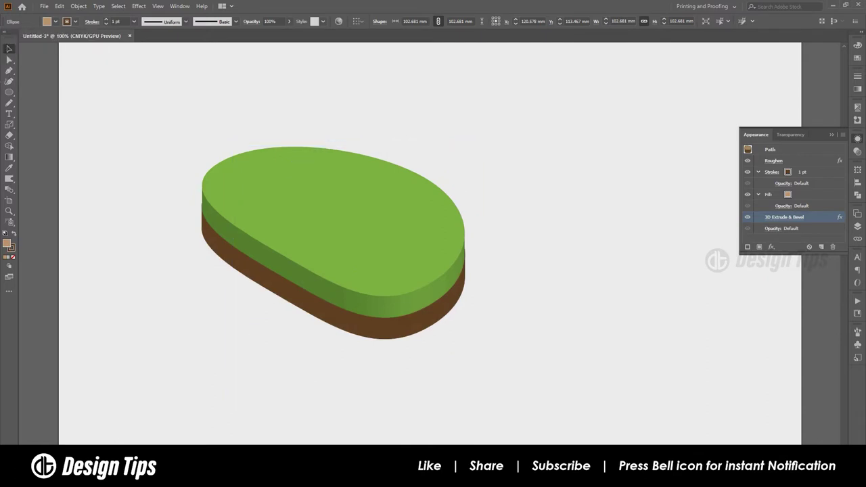
click(231, 252)
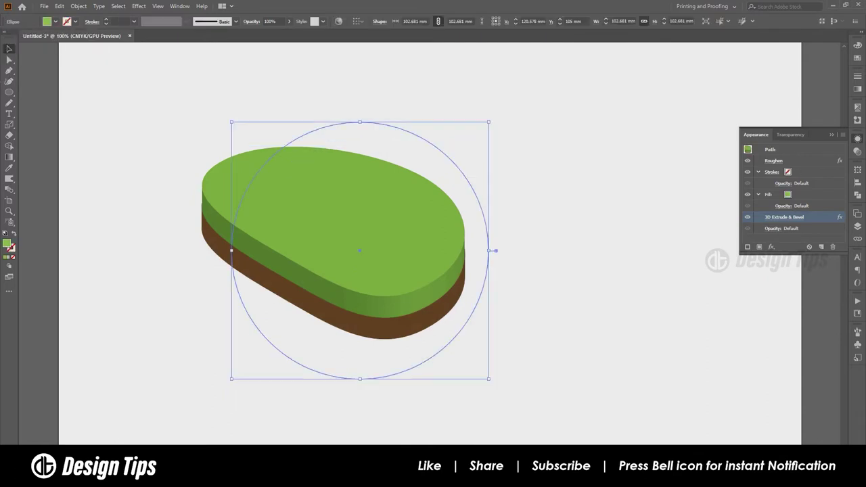
Step: Raise the green slab and paste a tan-filled copy behind it
drag(399, 252, 399, 234)
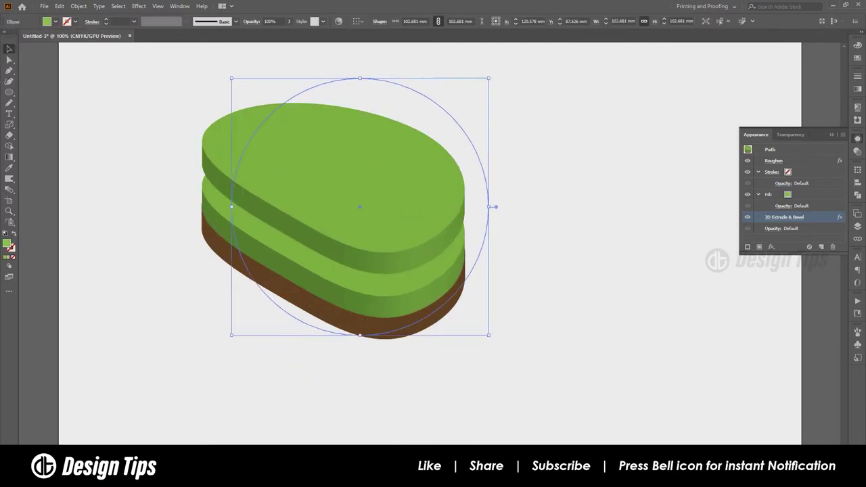
key(Up)
key(Up)
key(Up)
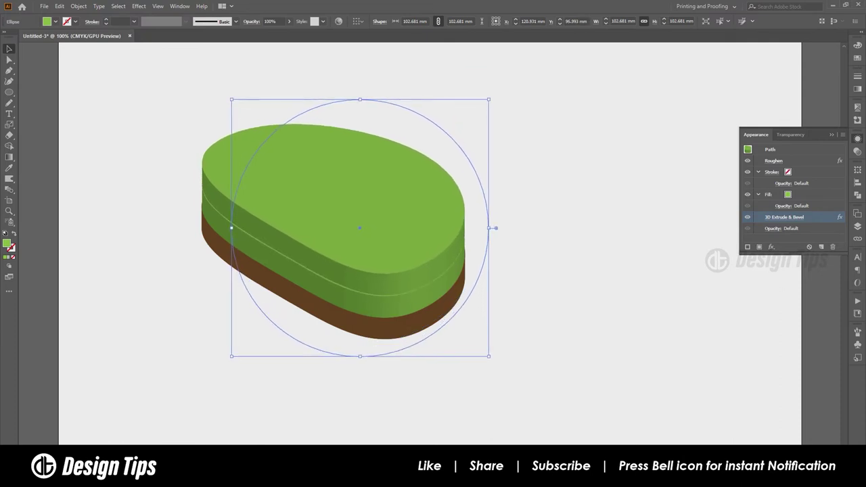
key(ctrl+z)
key(ctrl+z)
key(ctrl+z)
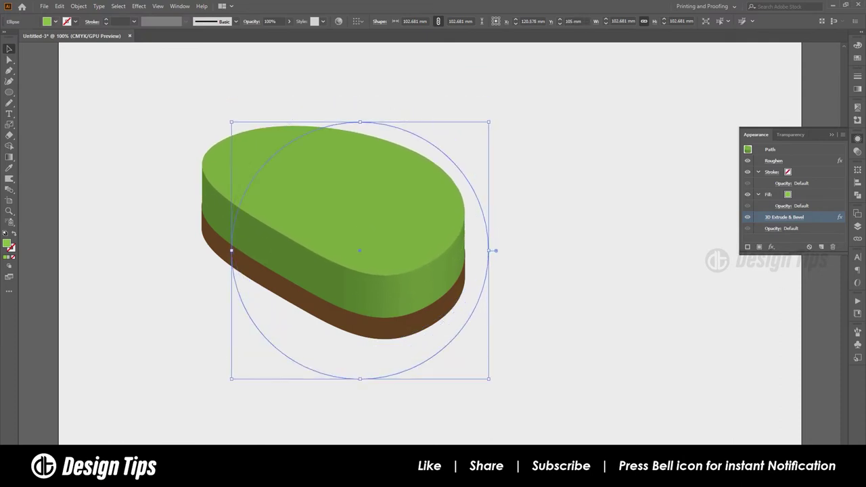
click(55, 20)
click(56, 50)
key(ctrl+z)
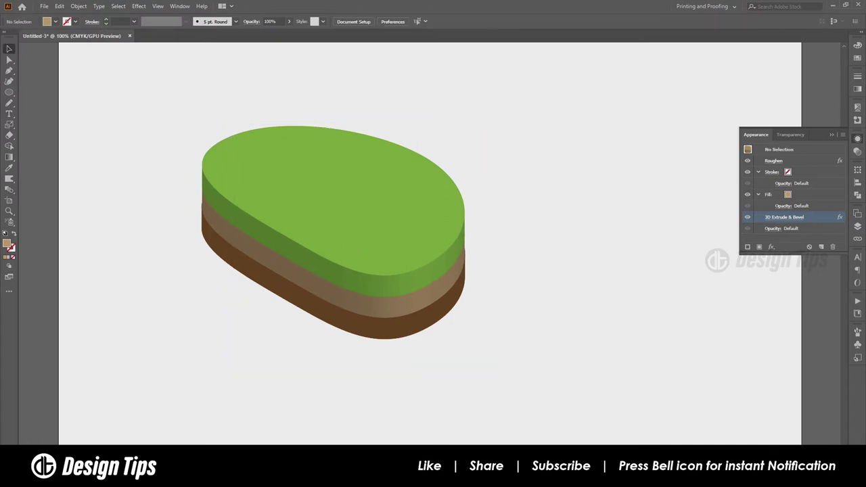
key(ctrl+shift+z)
key(ctrl+shift+z)
key(ctrl+shift+z)
Step: Give the tan layer its own extrusion depth so it sits as a middle soil band
click(784, 217)
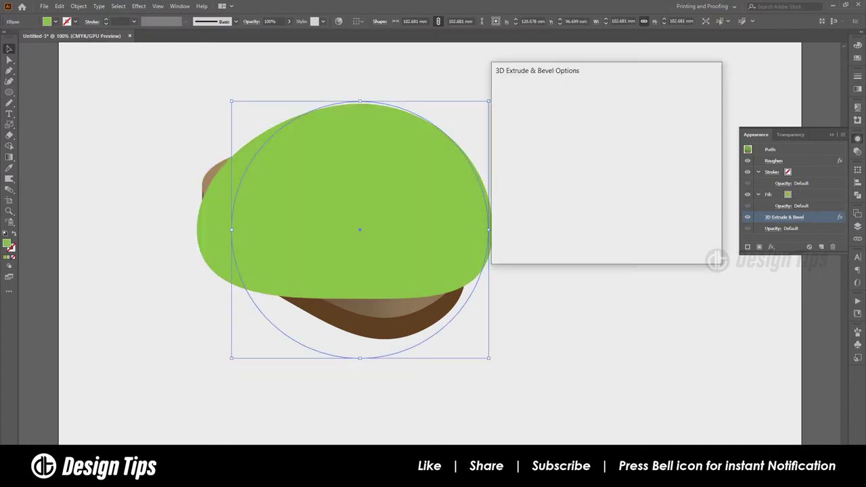
key(Escape)
key(ctrl+z)
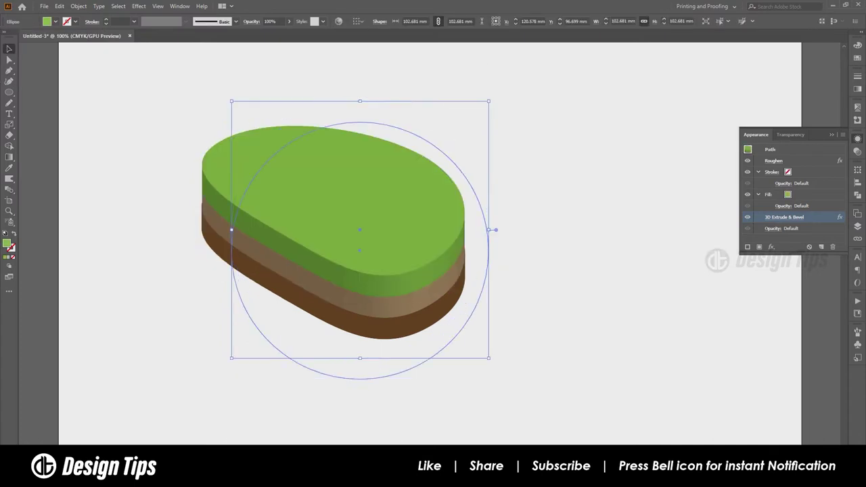
click(784, 216)
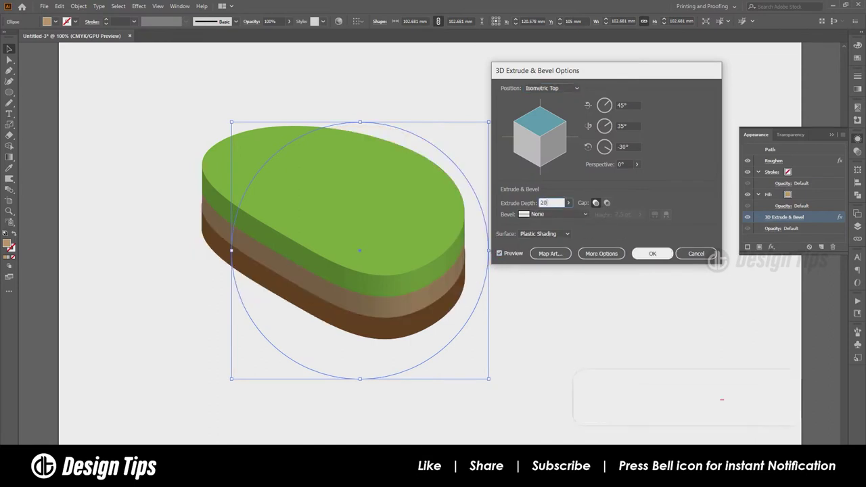
click(652, 253)
key(ctrl+z)
key(ctrl+z)
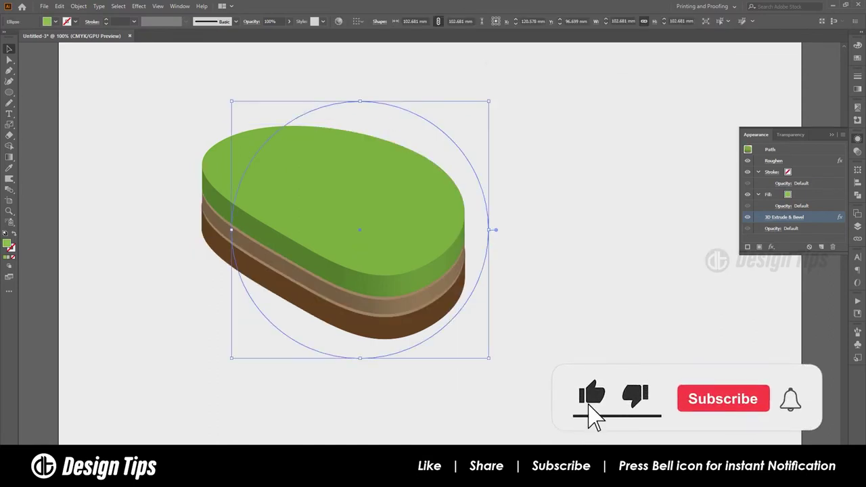
key(ctrl+shift+z)
key(ctrl+shift+z)
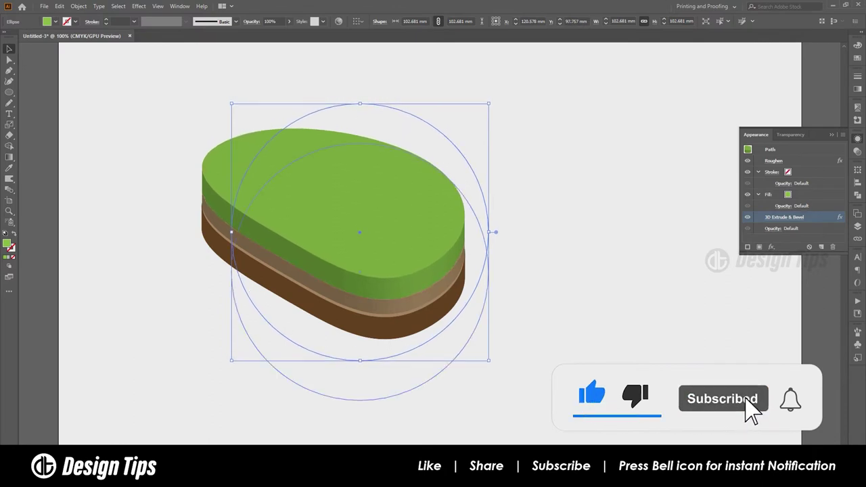
key(ctrl+shift+z)
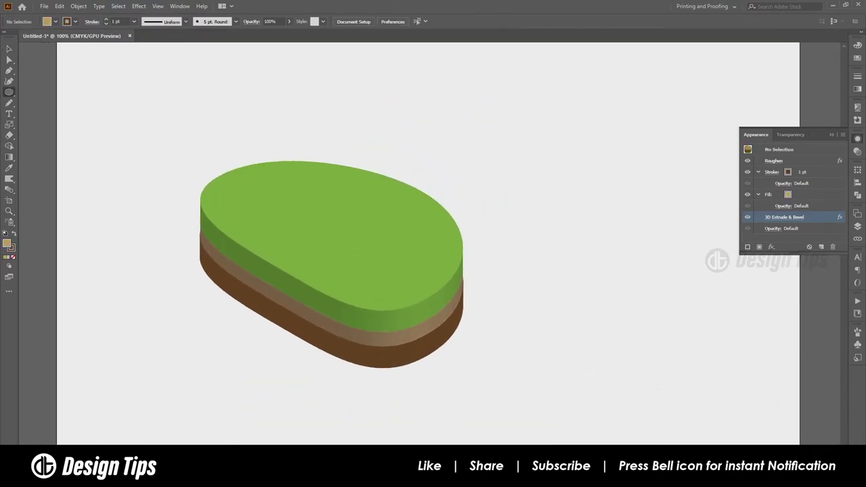
drag(242, 187, 253, 194)
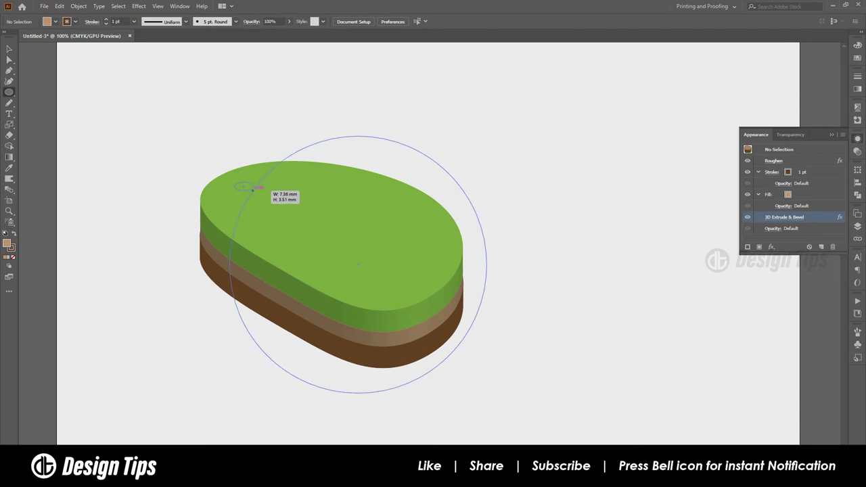
Step: Fill the hole ellipse dark green and draw a thin light grey flagpole rectangle
click(55, 21)
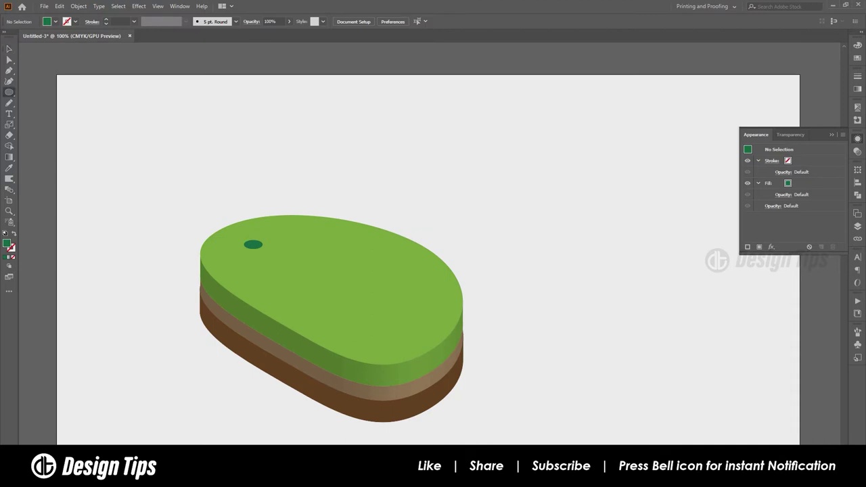
key(m)
drag(246, 123, 253, 247)
click(55, 21)
click(27, 76)
key(Escape)
key(v)
Step: Zoom on the pole base and overlap a rectangle copy with a copy of the hole ellipse
key(ctrl+shift+a)
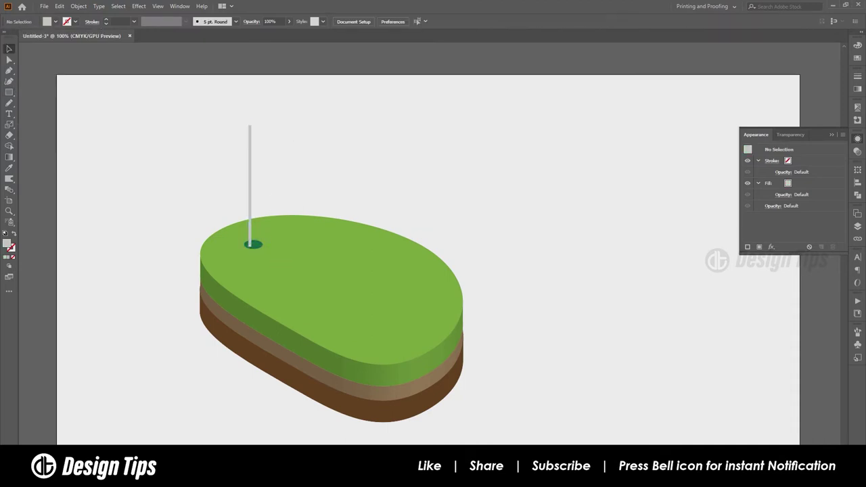
drag(230, 231, 300, 265)
drag(240, 91, 272, 170)
drag(477, 139, 478, 140)
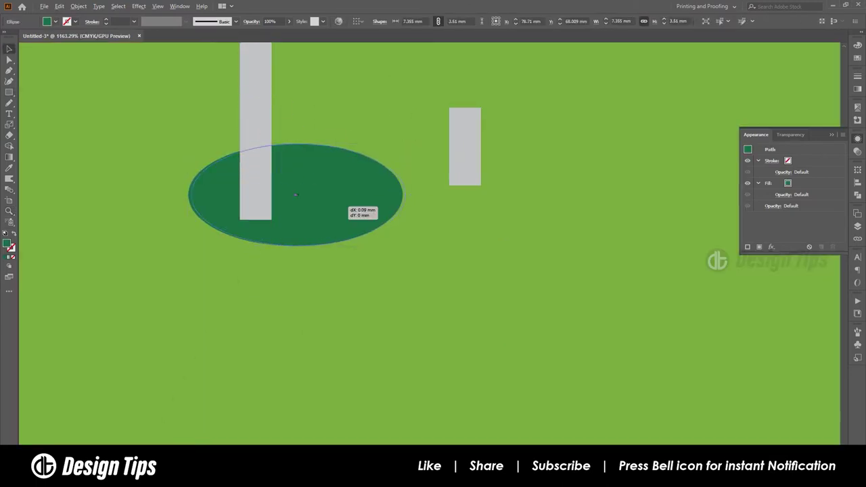
drag(352, 206, 529, 178)
click(464, 155)
drag(465, 184, 465, 231)
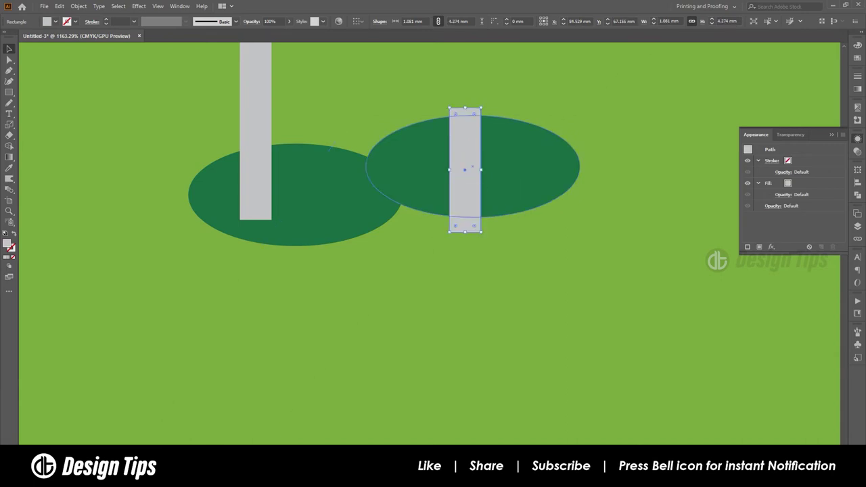
Step: Clip the rectangle to the ellipse with a clipping mask and place it in the hole
key(ctrl+shift+bracketright)
right_click(467, 171)
click(514, 277)
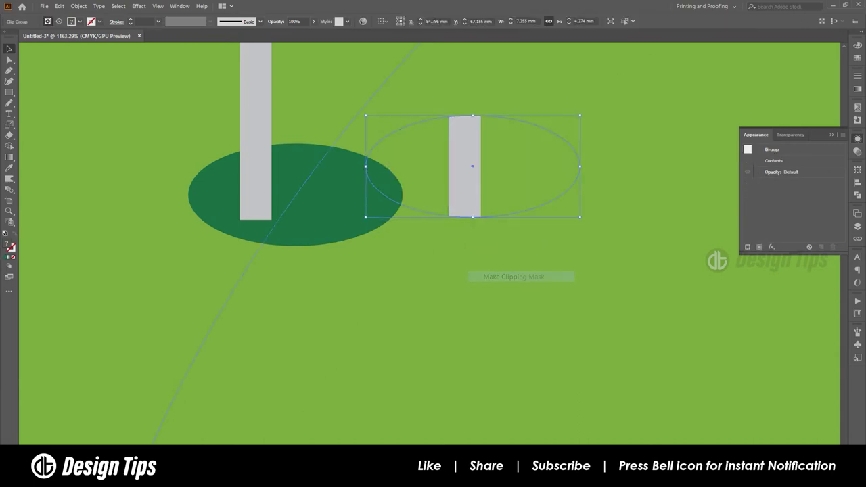
mouse_move(474, 159)
mouse_down()
mouse_move(295, 196)
mouse_move(255, 181)
mouse_up()
double_click(286, 197)
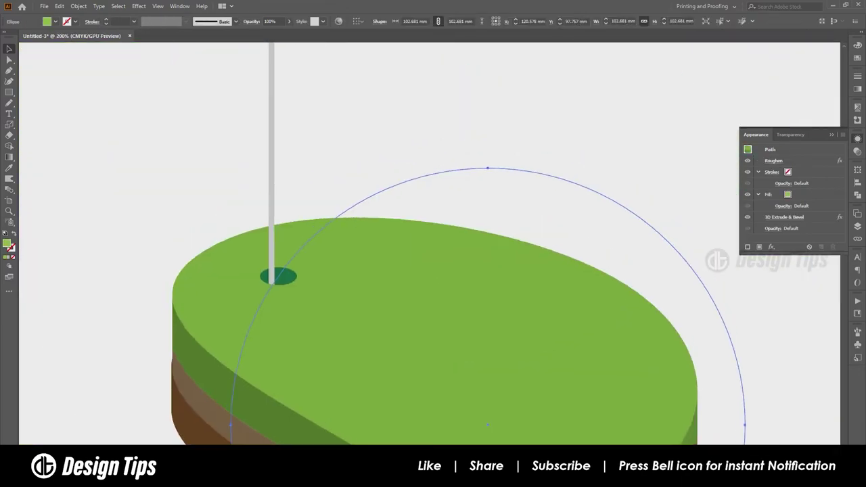
click(9, 92)
Step: Draw a red triangle, rotate it to point right, and place it atop the flagpole
click(50, 114)
mouse_move(381, 139)
mouse_down()
mouse_move(408, 164)
mouse_move(405, 152)
mouse_up()
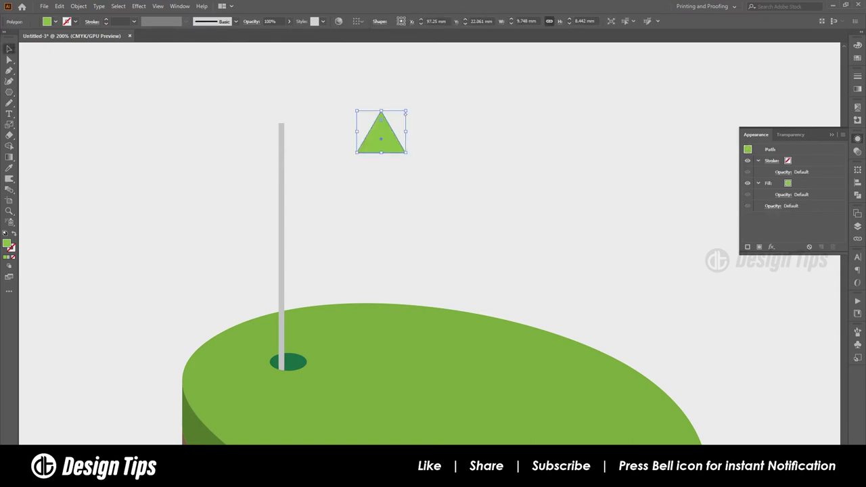
click(55, 21)
click(30, 37)
key(Escape)
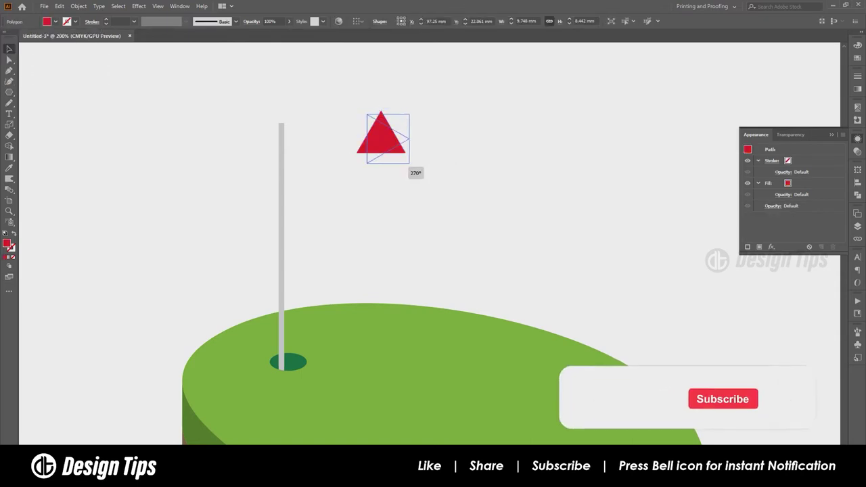
drag(408, 155, 366, 169)
drag(367, 116, 280, 123)
click(342, 173)
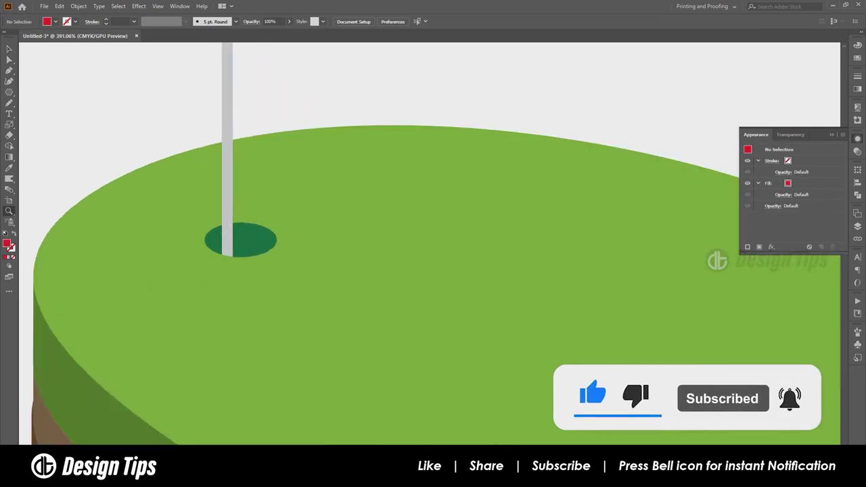
Step: Draw a circle on the grass, delete its left anchor, and swap to a white outline with no fill
scroll(270, 321, up, 5)
drag(9, 92, 54, 114)
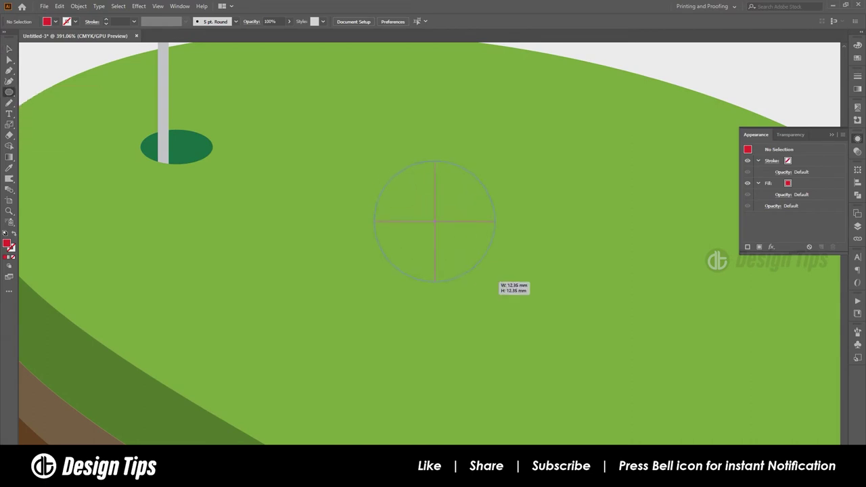
drag(443, 230, 512, 299)
click(55, 21)
click(71, 62)
key(Escape)
key(a)
click(375, 230)
key(Delete)
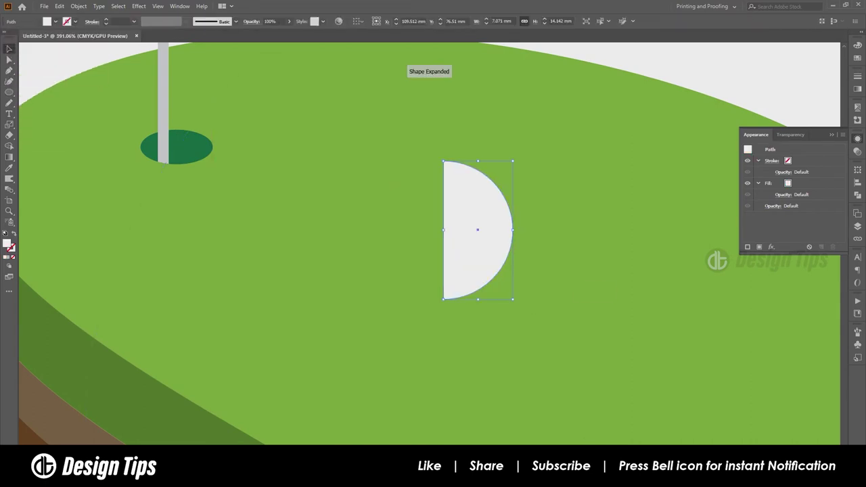
click(13, 234)
click(139, 6)
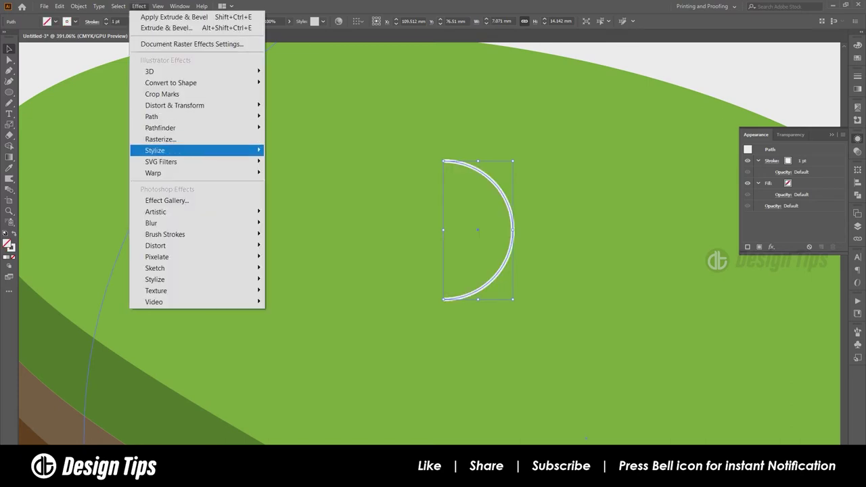
Step: Revolve the half-circle into a 3D golf ball, move it up, and draw a flat ellipse beneath
click(308, 81)
mouse_move(541, 65)
mouse_down()
mouse_move(130, 58)
mouse_move(167, 64)
mouse_up()
click(127, 255)
click(280, 256)
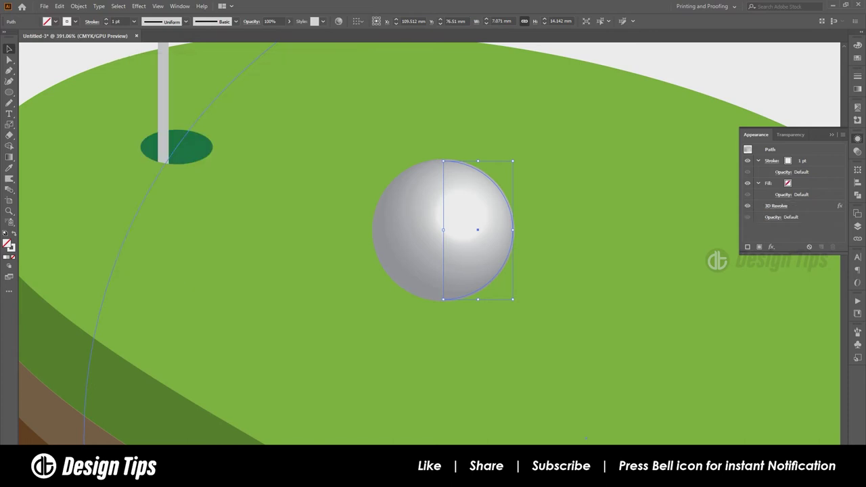
drag(477, 230, 476, 186)
mouse_move(401, 263)
mouse_down()
mouse_move(462, 246)
mouse_move(463, 263)
mouse_up()
key(shift+x)
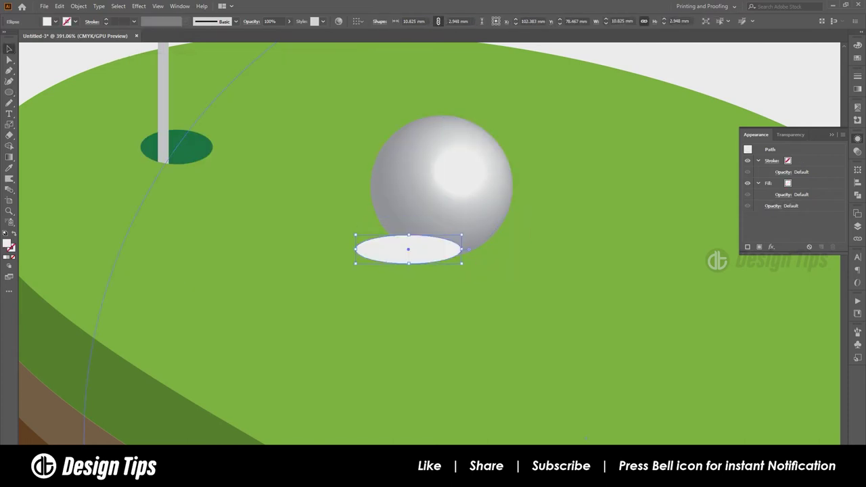
Step: Fill the shadow ellipse black and apply a Gaussian Blur
click(49, 21)
click(25, 39)
key(Escape)
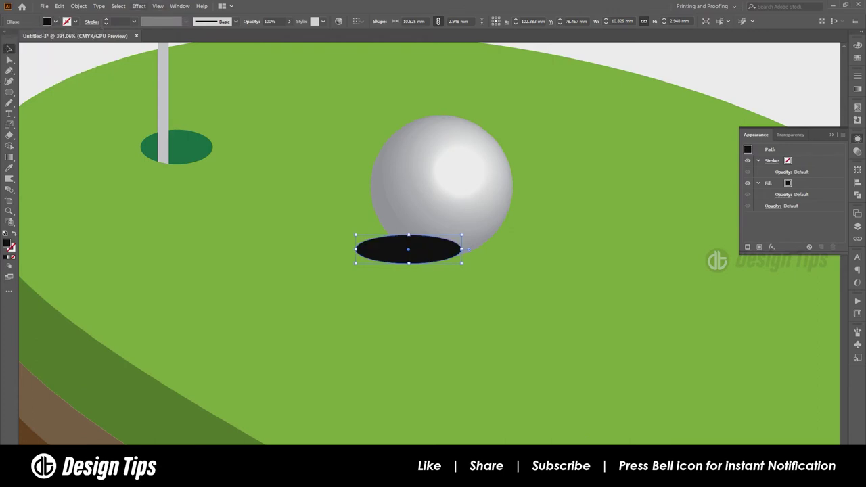
click(138, 6)
click(298, 222)
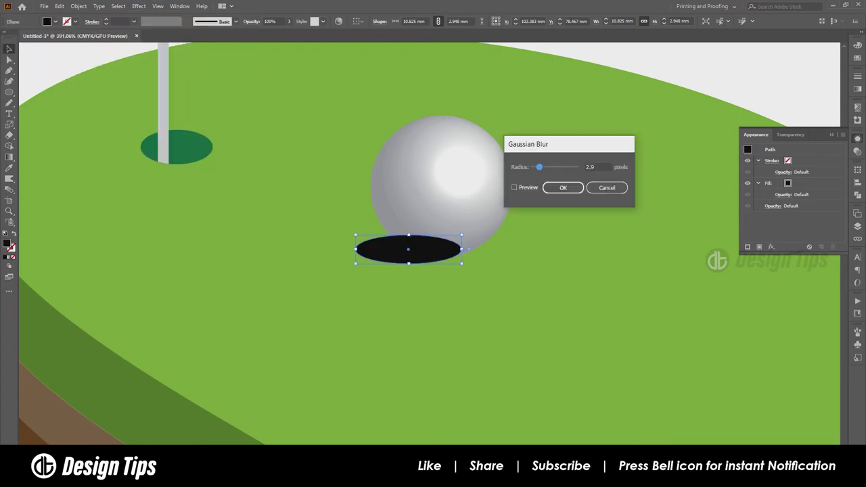
drag(539, 167, 549, 167)
key(Return)
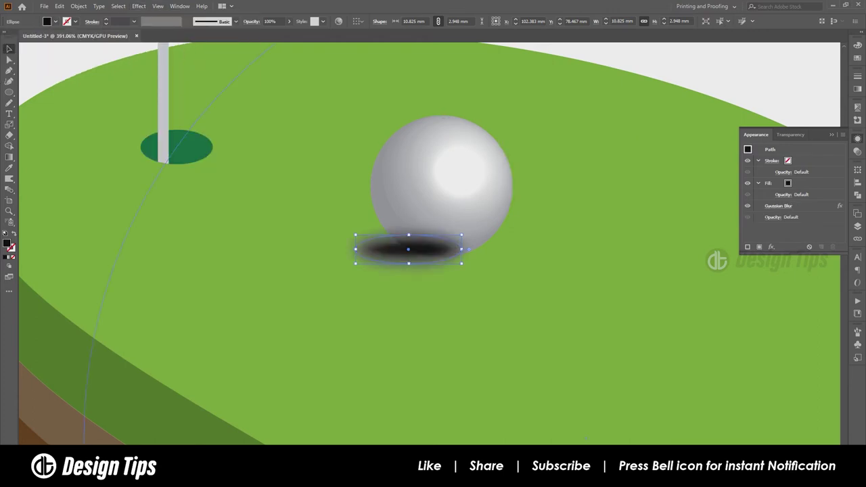
Step: Set the shadow to 63% opacity with Multiply blending
drag(287, 32, 267, 33)
click(790, 134)
click(767, 148)
click(765, 180)
Step: Skew the shadow toward the lower left with Free Transform and make it slightly taller
key(e)
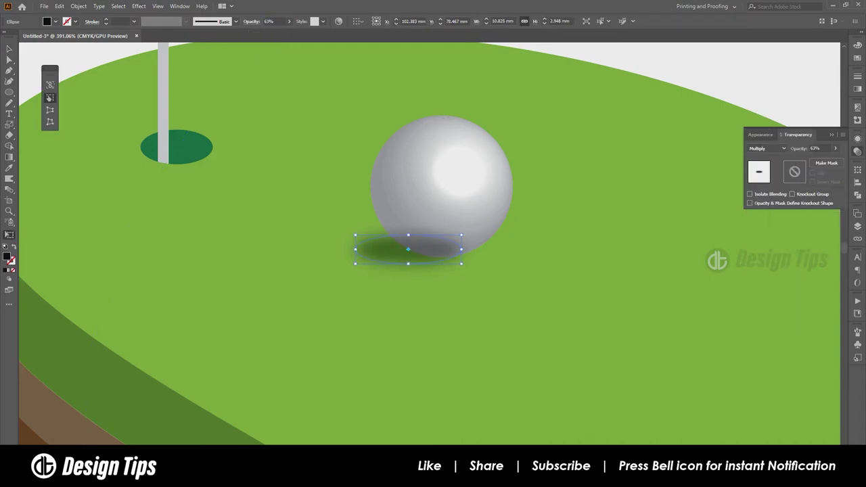
drag(355, 238, 358, 230)
key(v)
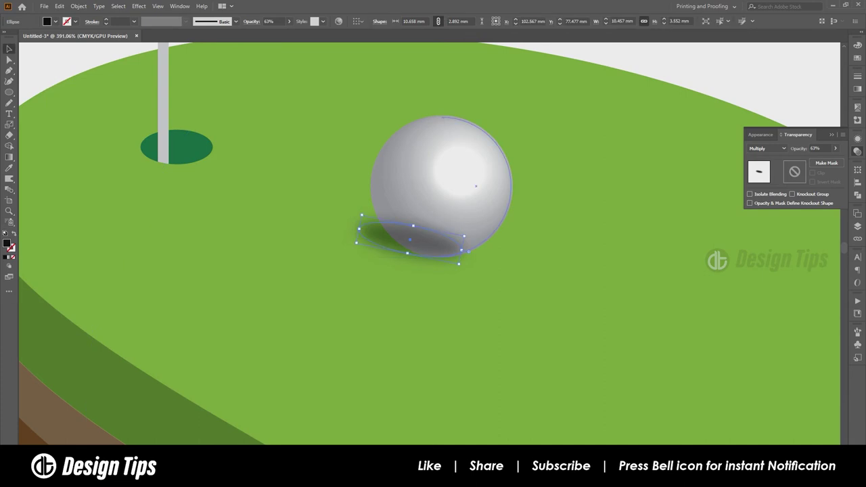
click(474, 188)
click(409, 238)
drag(459, 263, 458, 265)
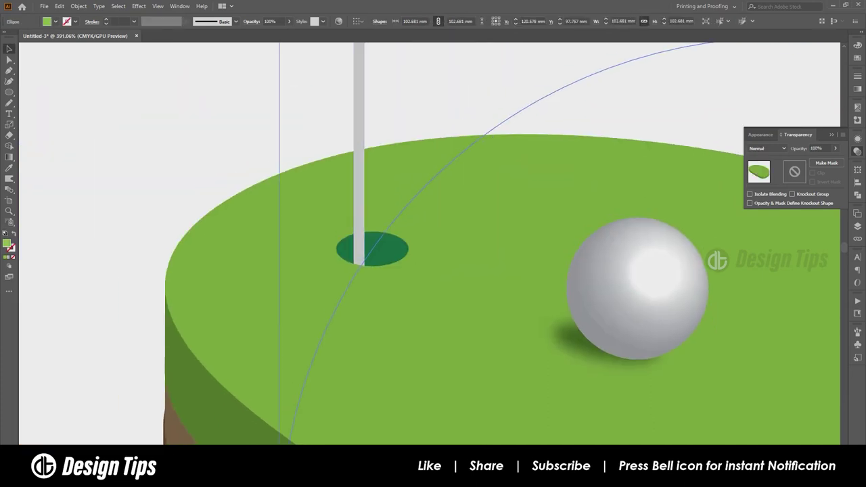
Step: Draw a thin bar beside the hole and slant it diagonally as the flagpole shadow
drag(8, 92, 41, 91)
mouse_move(265, 170)
mouse_down()
mouse_move(349, 199)
mouse_move(354, 262)
mouse_up()
key(v)
mouse_move(230, 262)
mouse_down()
mouse_move(146, 259)
mouse_move(212, 161)
mouse_up()
key(e)
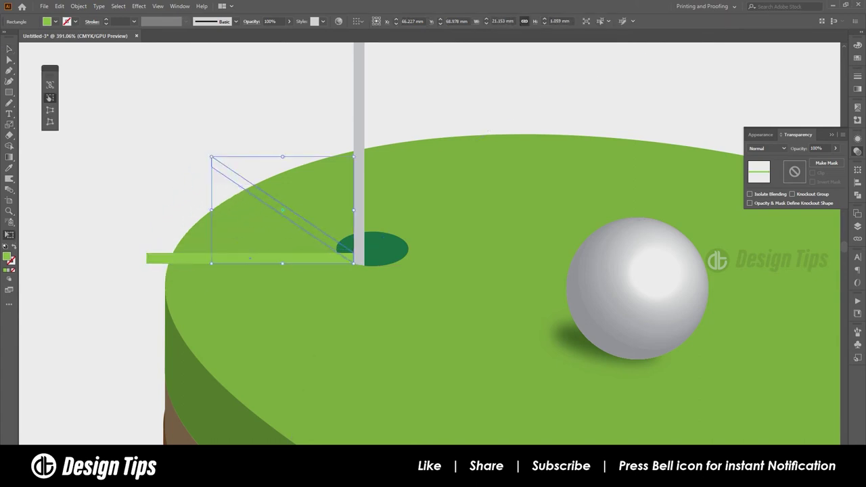
drag(212, 160, 212, 160)
key(v)
key(ctrl+shift+a)
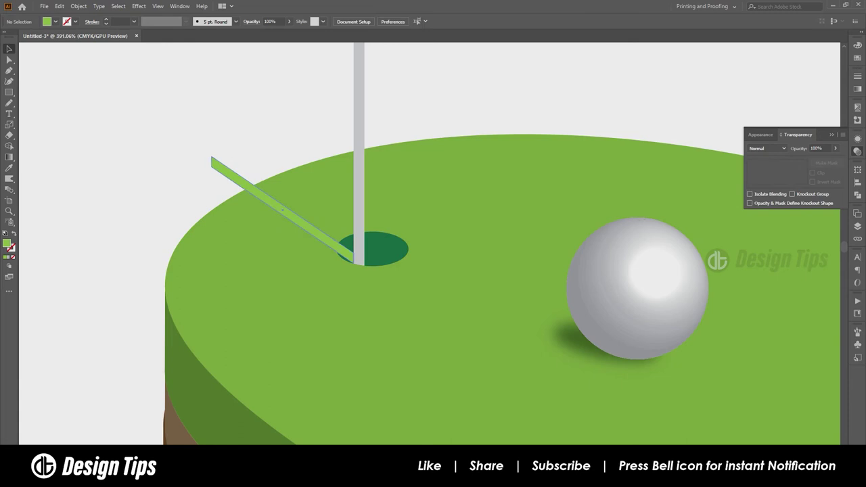
Step: Apply Gaussian Blur to the shadow bar, fill it black, and set it to Multiply
click(280, 208)
click(139, 6)
click(212, 12)
click(55, 21)
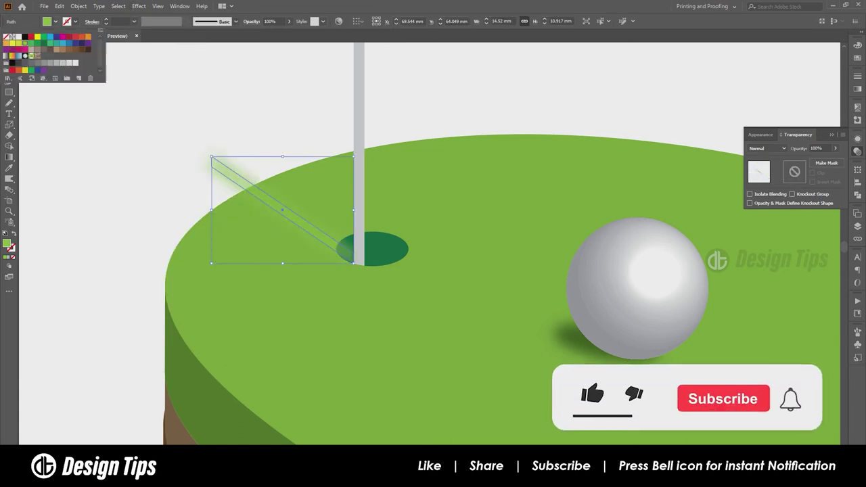
click(24, 36)
click(766, 148)
click(771, 180)
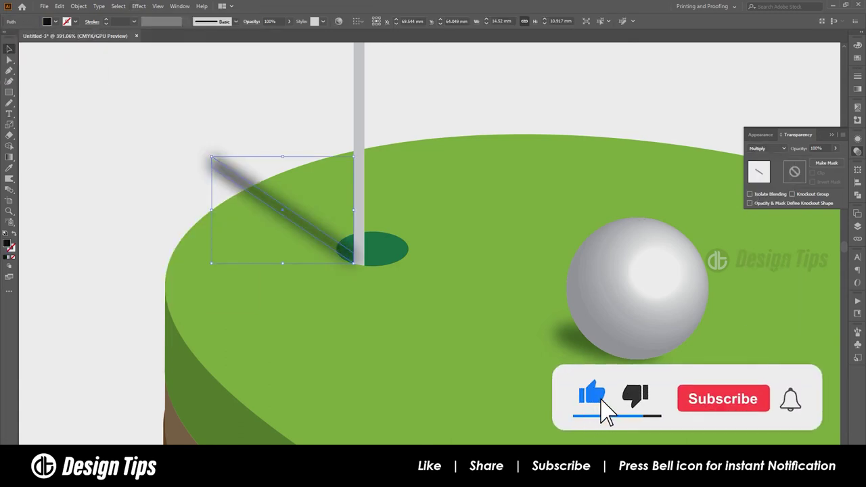
Step: Pull the shadow's upper corner to the green's edge and nudge the blurred bar into place
scroll(222, 171, up, 5)
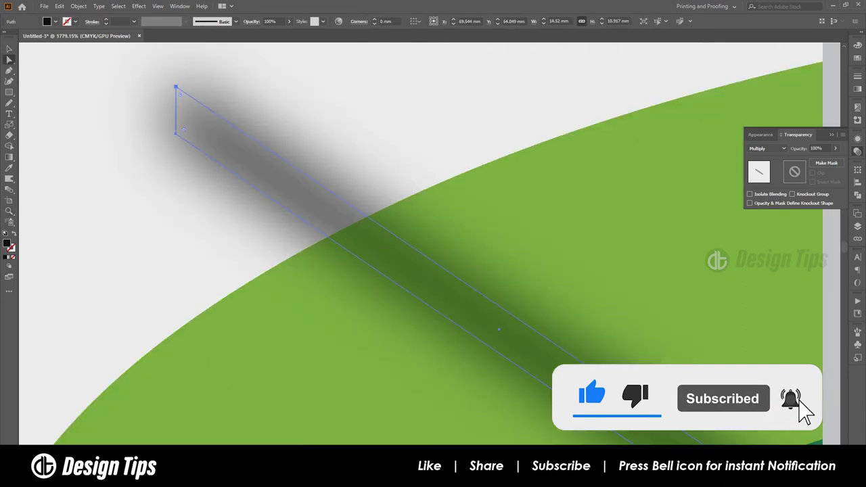
key(a)
drag(360, 196, 367, 216)
drag(175, 134, 328, 236)
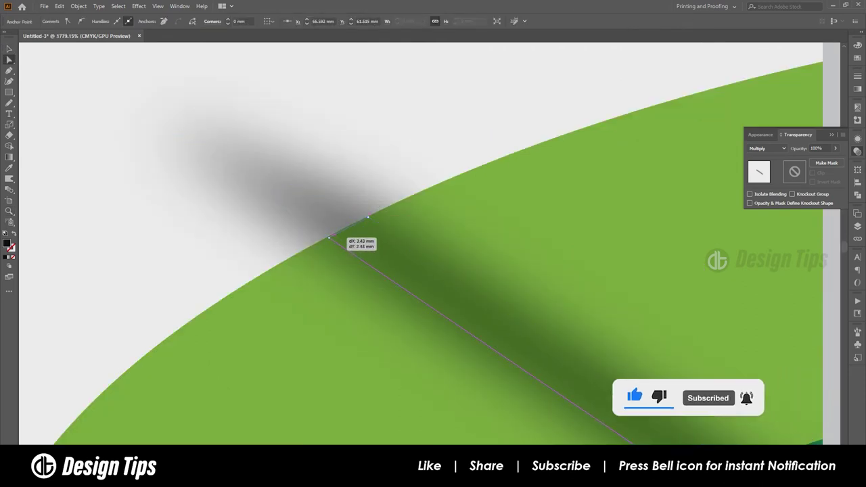
key(p)
drag(9, 71, 47, 105)
click(368, 217)
mouse_move(368, 217)
mouse_down()
mouse_move(346, 241)
mouse_move(372, 222)
mouse_move(395, 238)
mouse_up()
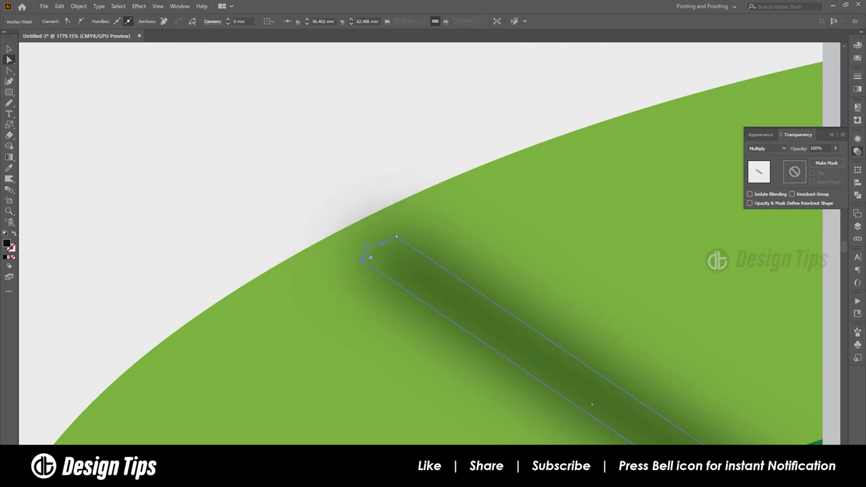
key(ctrl+shift+a)
scroll(435, 256, down, 8)
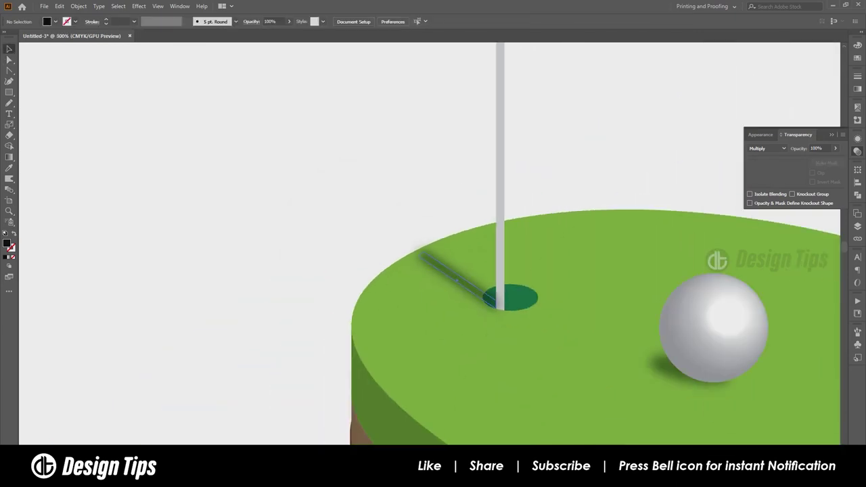
Step: Lower the flagpole shadow's opacity to 60% and reduce the ball shadow's opacity
click(447, 271)
click(289, 21)
drag(292, 32, 274, 32)
click(474, 267)
click(289, 21)
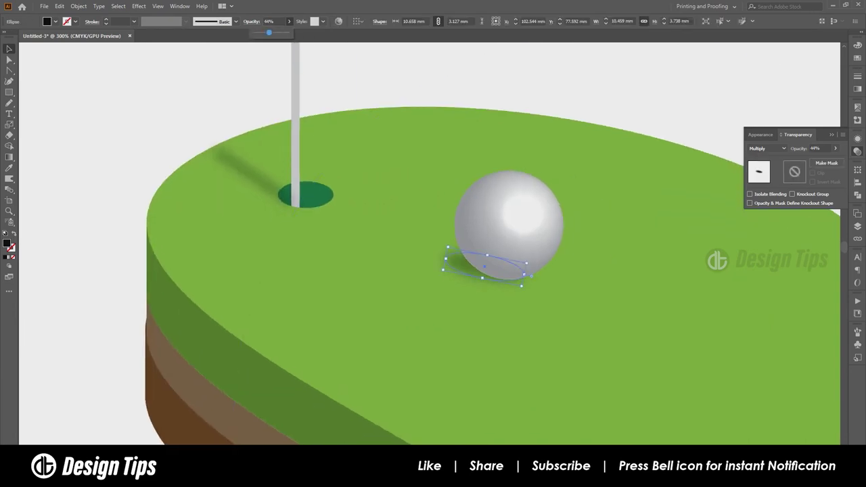
scroll(474, 257, down, 2)
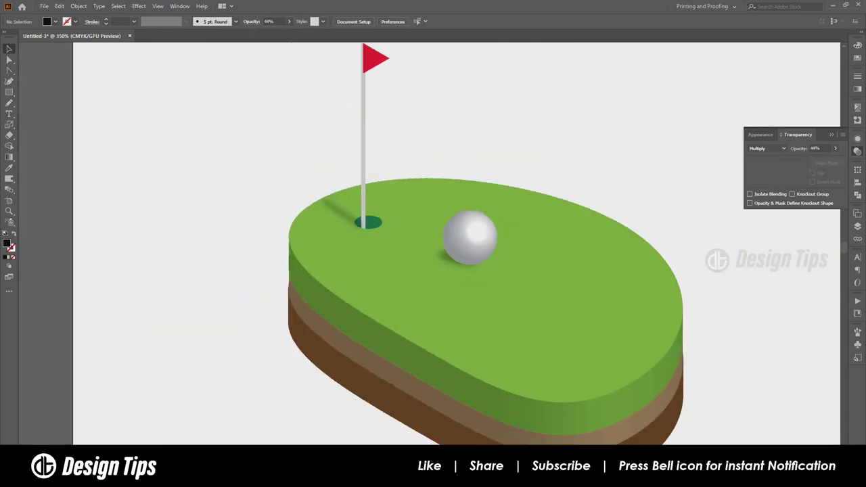
Step: Shrink the golf ball near the hole, then zoom to 100% and pan to frame the green
click(470, 237)
drag(497, 211, 467, 240)
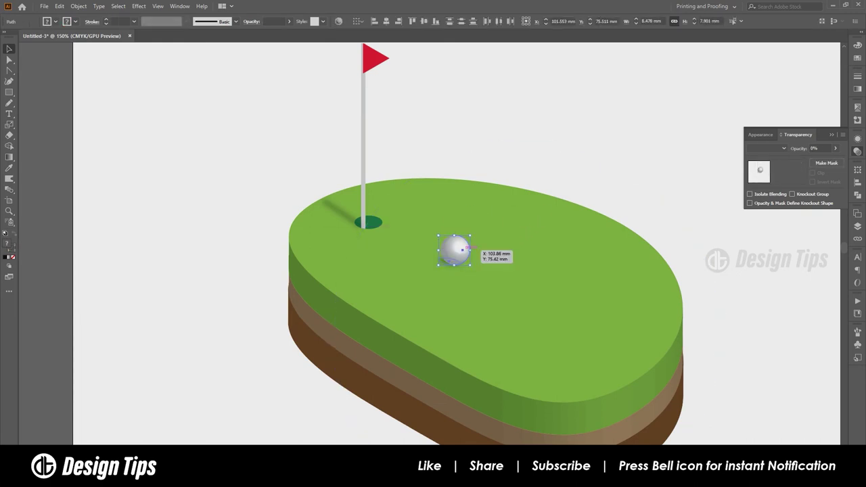
mouse_move(458, 222)
mouse_down()
mouse_move(447, 234)
mouse_move(370, 221)
mouse_move(436, 242)
mouse_up()
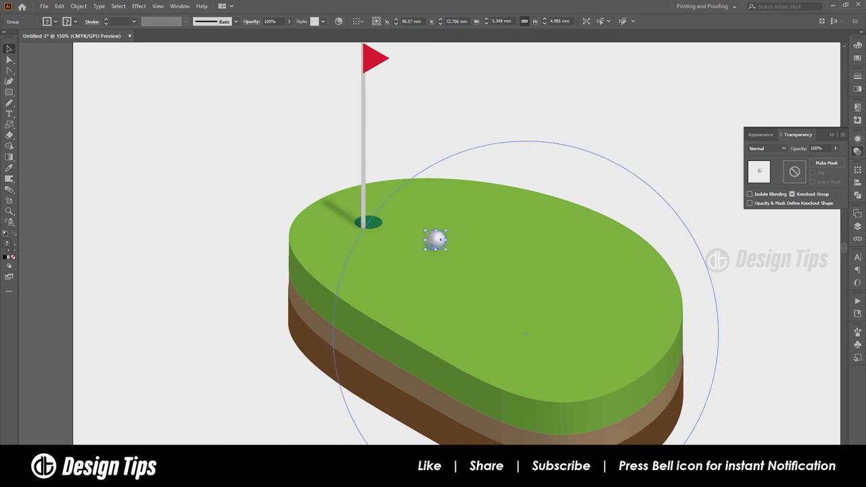
key(ctrl+shift+a)
key(ctrl+1)
drag(474, 270, 319, 245)
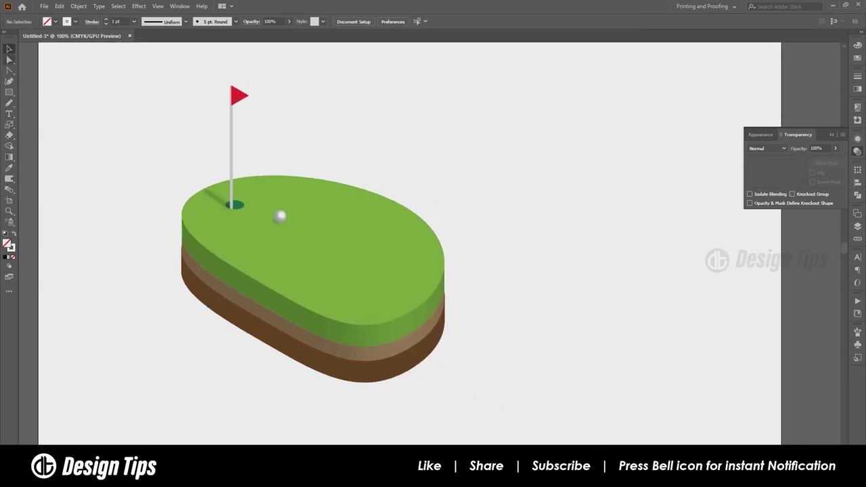
click(9, 70)
Step: Pen a bouncing trail path from the ball with an 18 pt black stroke
click(619, 177)
drag(377, 254, 321, 378)
drag(321, 222, 300, 222)
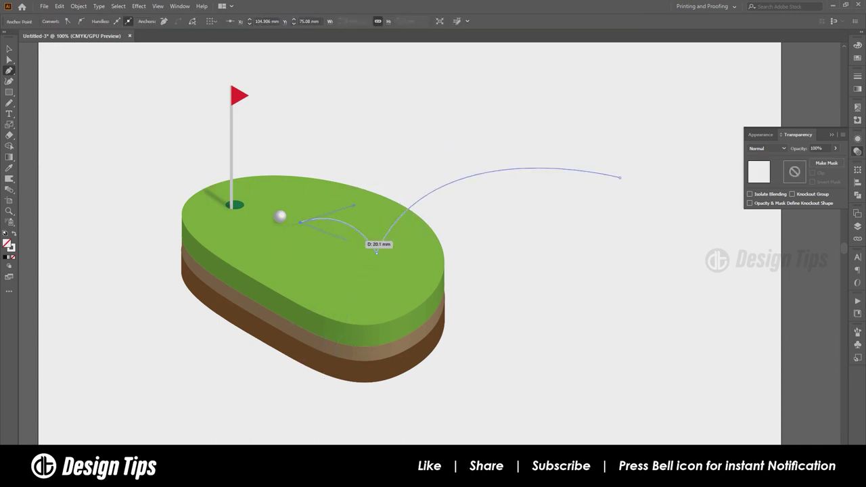
key(v)
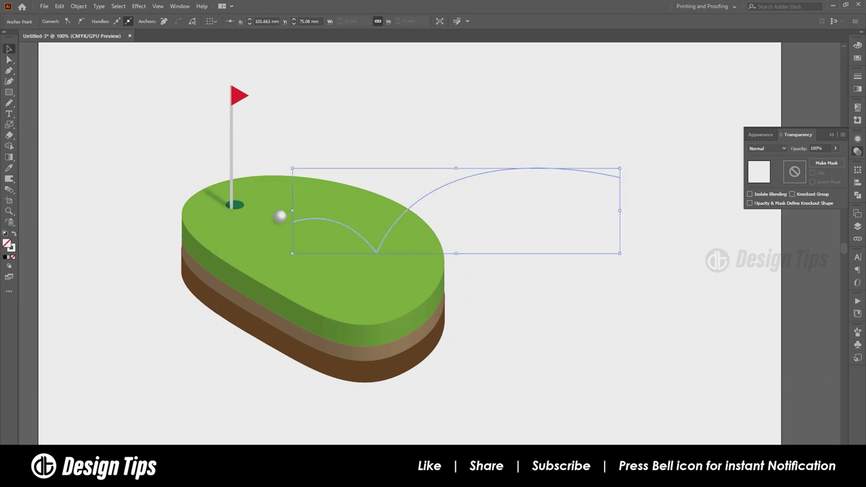
click(74, 21)
click(24, 37)
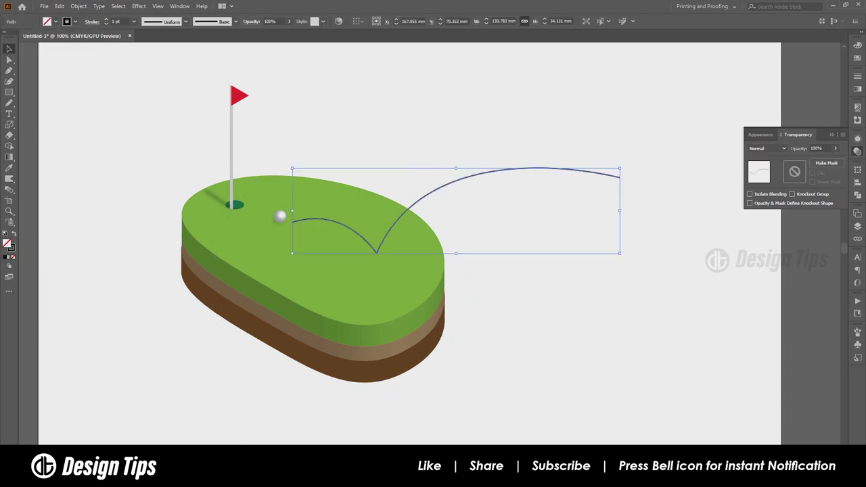
click(106, 19)
click(106, 19)
click(106, 19)
click(106, 19)
Step: Give the trail a tapered width profile, expand its appearance, and fill it with a gradient
click(186, 21)
click(159, 85)
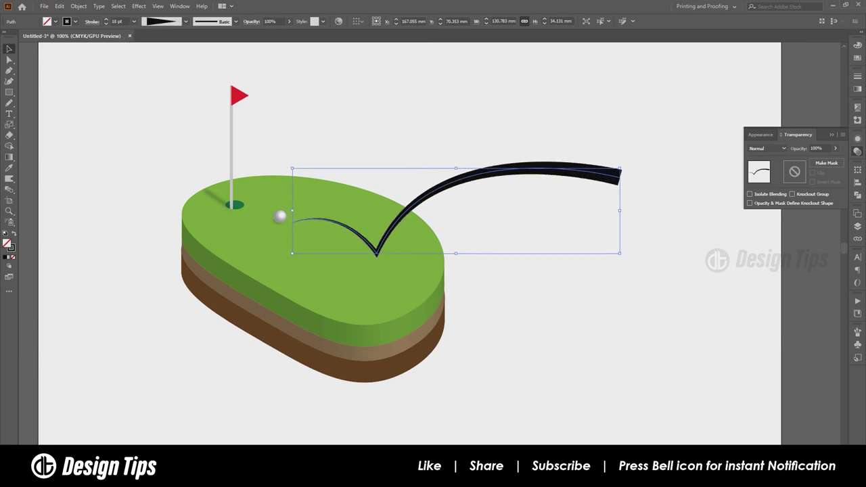
click(79, 6)
click(102, 129)
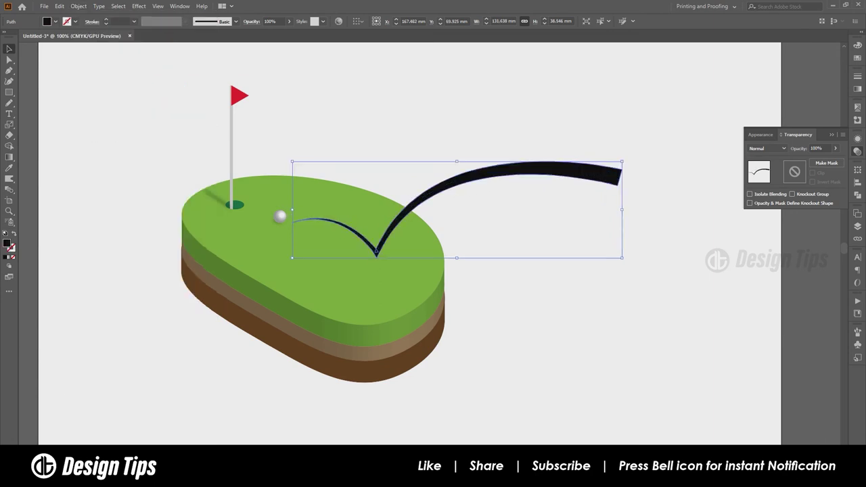
click(857, 88)
click(788, 87)
Step: Adjust the trail's gradient stop colours into a yellow-to-red blend
double_click(829, 156)
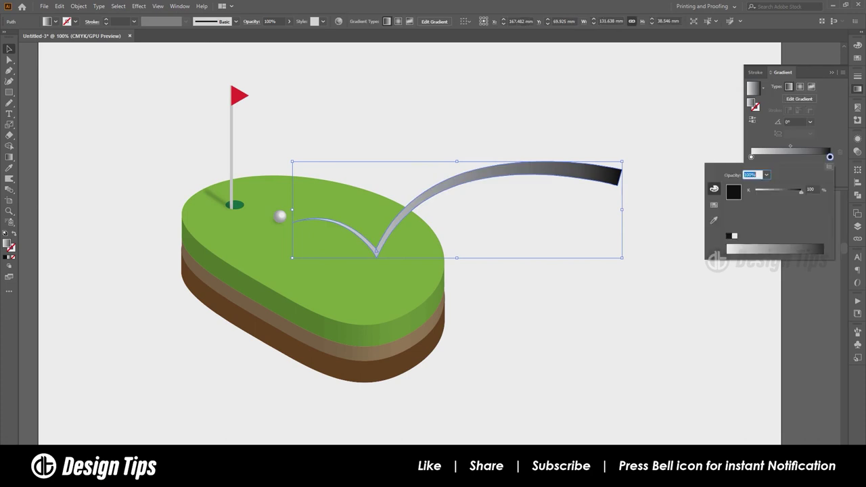
click(714, 189)
mouse_move(755, 200)
mouse_down()
mouse_move(801, 201)
mouse_move(755, 223)
mouse_up()
double_click(751, 156)
click(829, 165)
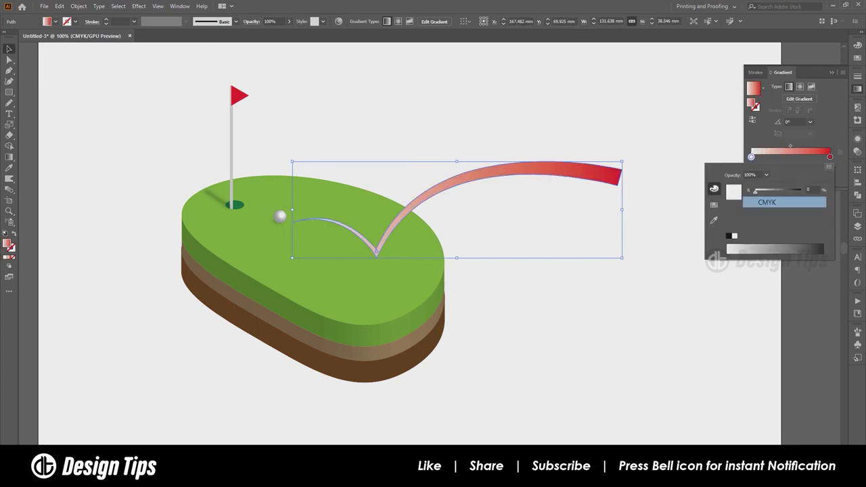
click(767, 201)
key(Escape)
key(ctrl+shift+a)
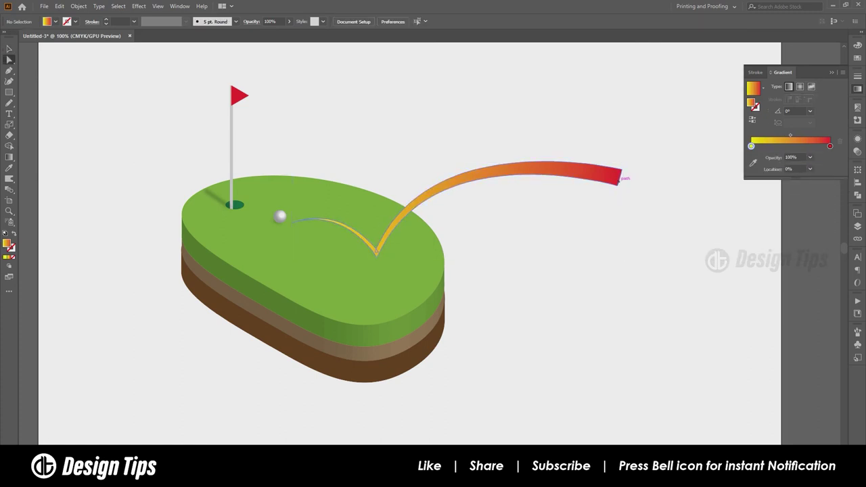
Step: Fit the artboard in view and group all the golf artwork together
click(582, 171)
key(shift+e)
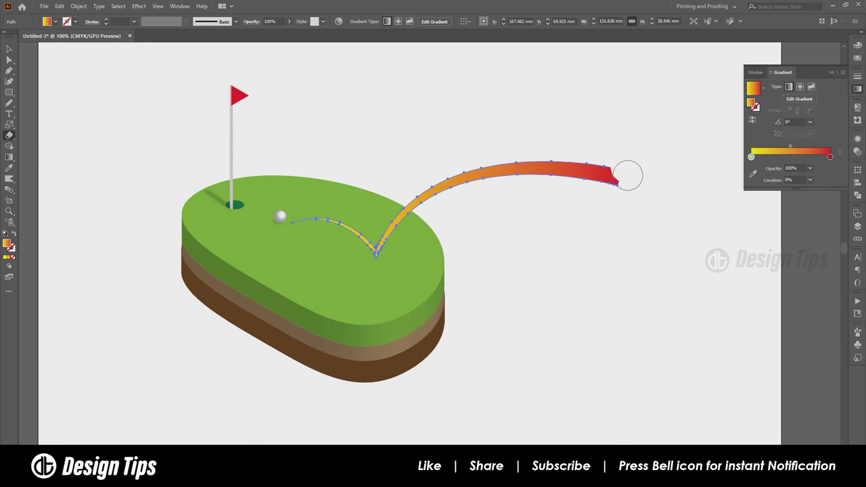
key(v)
key(ctrl+shift+a)
key(ctrl+0)
key(ctrl+a)
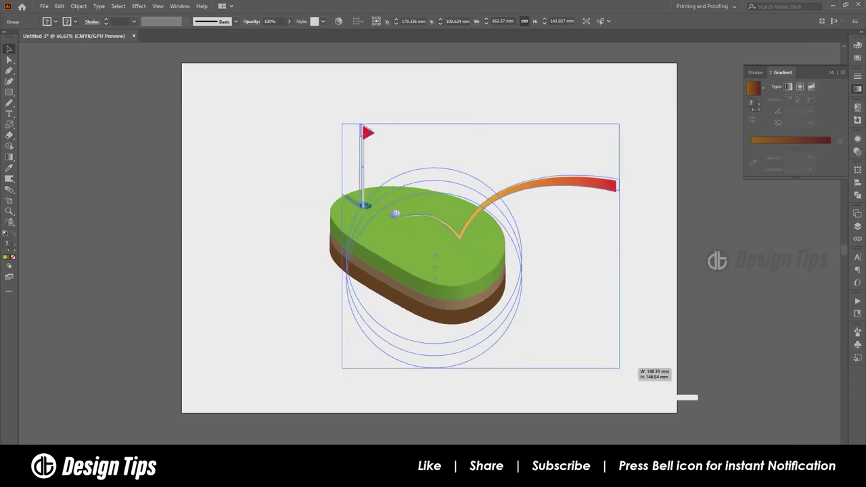
key(ctrl+shift+a)
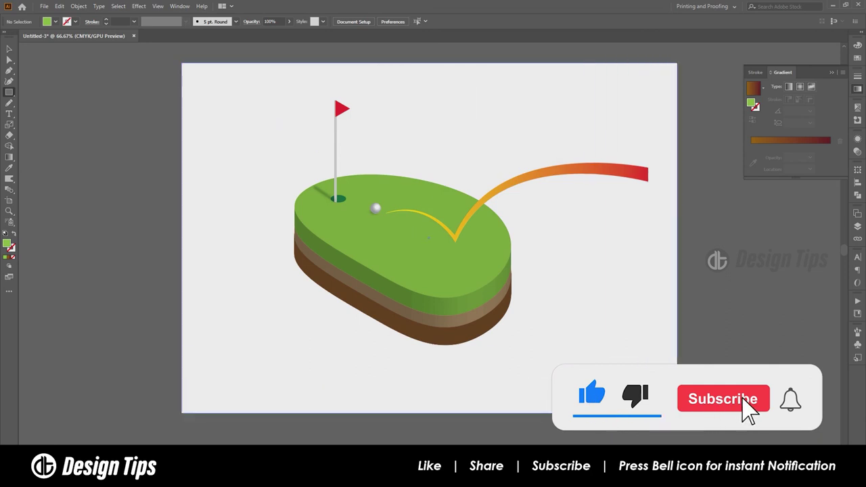
Step: Draw a green artboard-sized rectangle and send it behind the golf artwork
drag(182, 62, 677, 413)
key(v)
key(ctrl+shift+bracketleft)
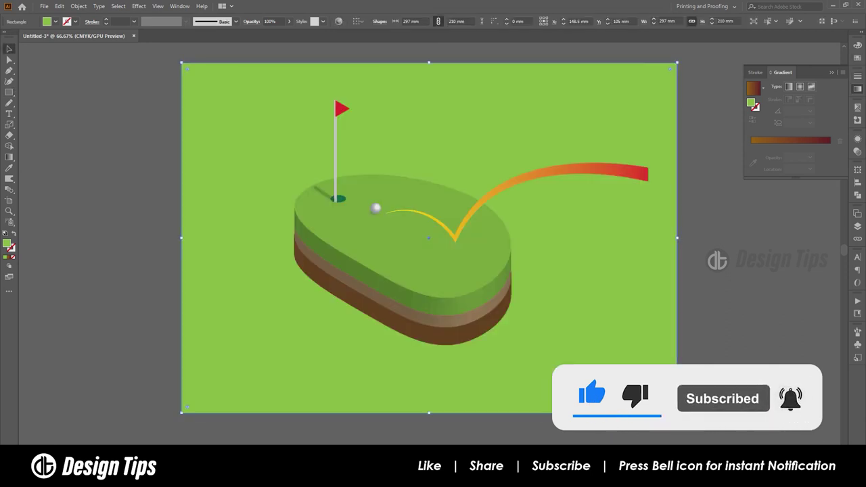
Step: Fill the background rectangle with a blue gradient using cyan and light-blue stops
click(55, 21)
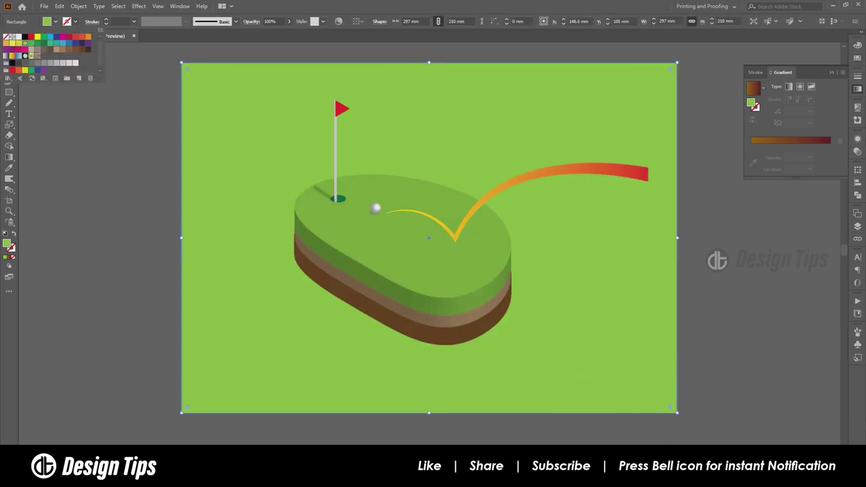
click(63, 42)
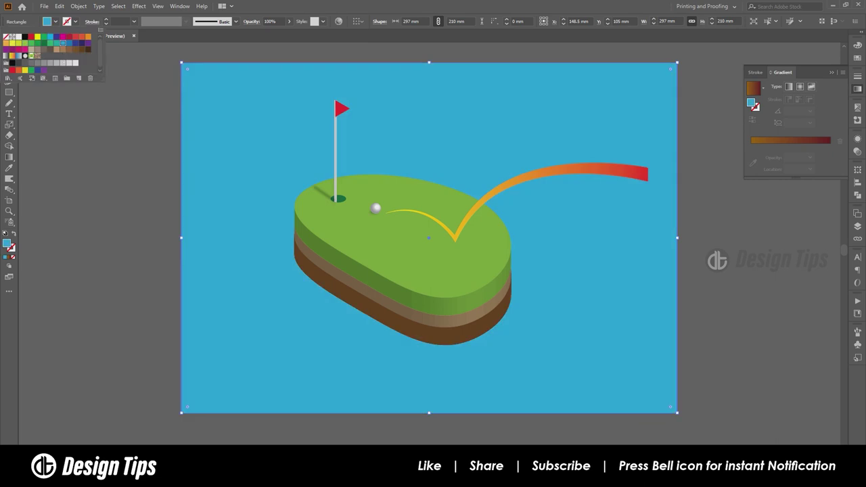
click(790, 140)
double_click(830, 157)
click(811, 249)
click(768, 249)
click(751, 157)
double_click(750, 157)
drag(752, 252, 752, 246)
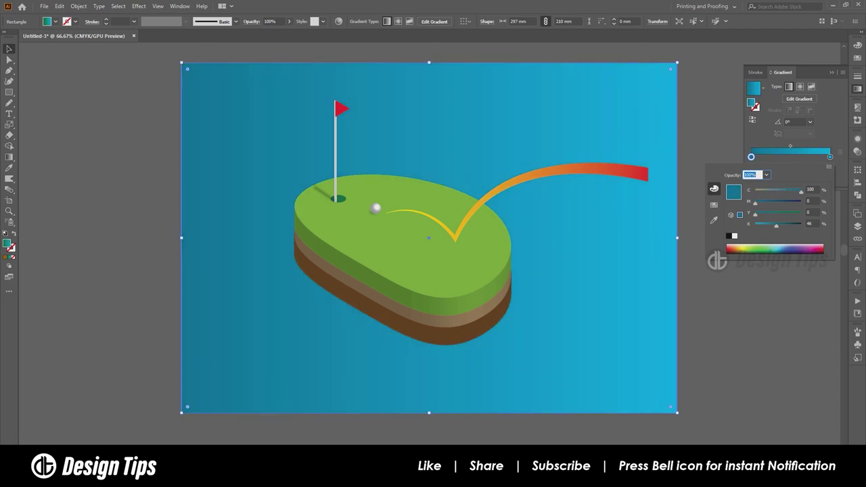
Step: Set the background gradient angle to 90° and lighten the top stop to pale blue
click(792, 122)
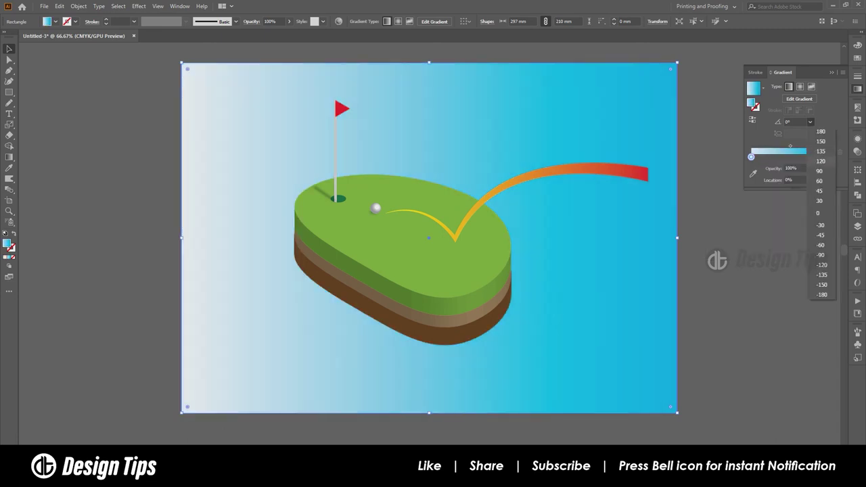
text(90)
key(Return)
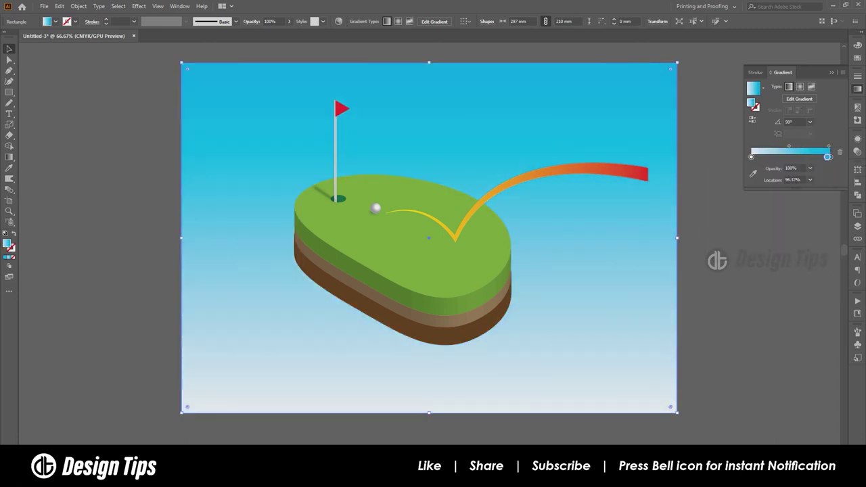
double_click(830, 157)
drag(800, 192, 767, 192)
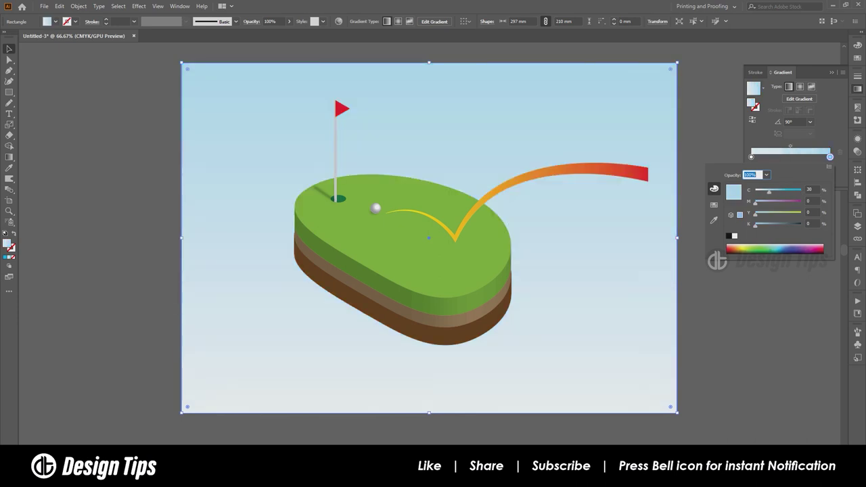
key(ctrl+shift+a)
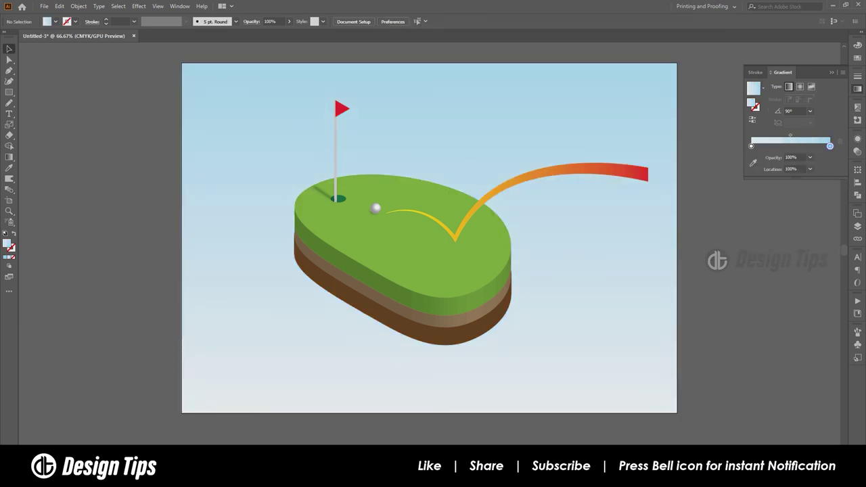
click(9, 92)
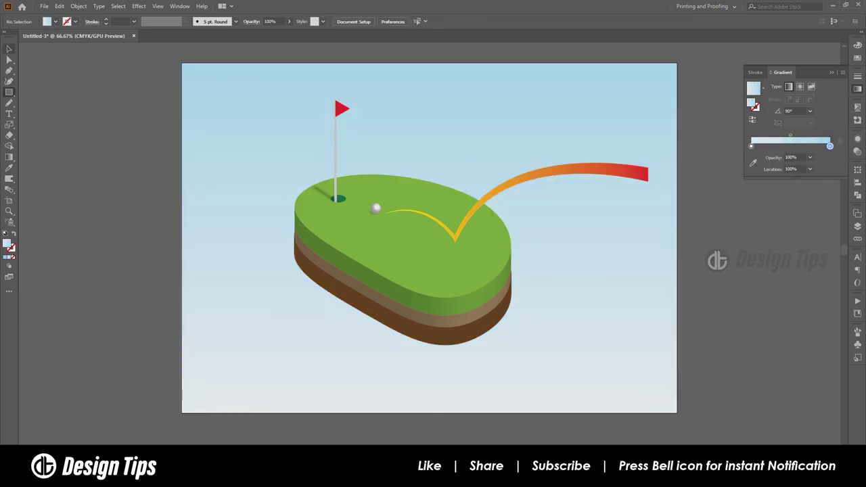